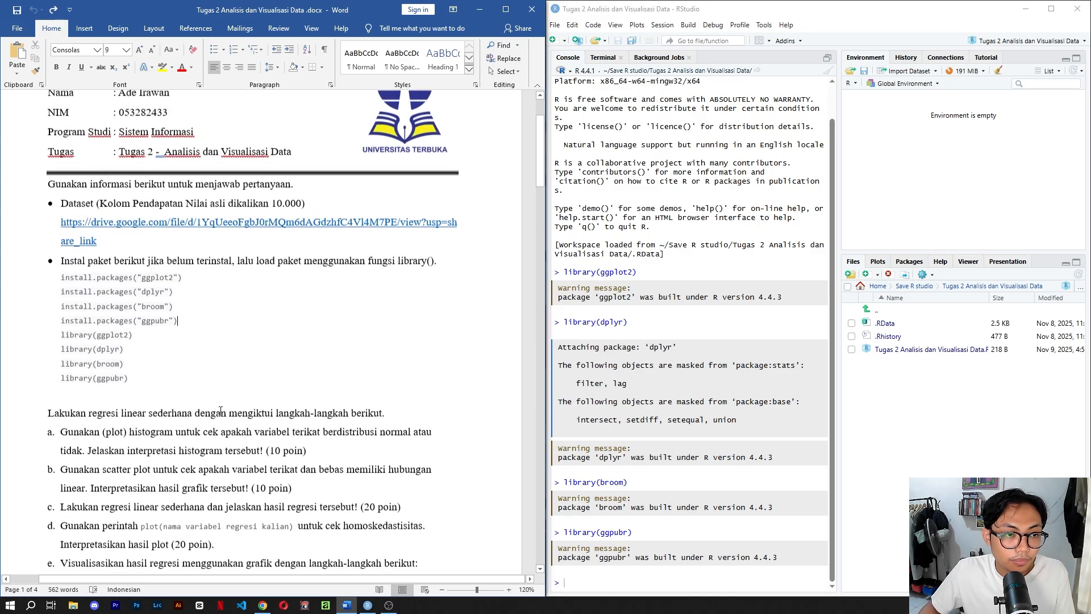
Open the dataset link in the assignment document, look through data_pendapatan.csv in the browser, and return to the document.
click(201, 225)
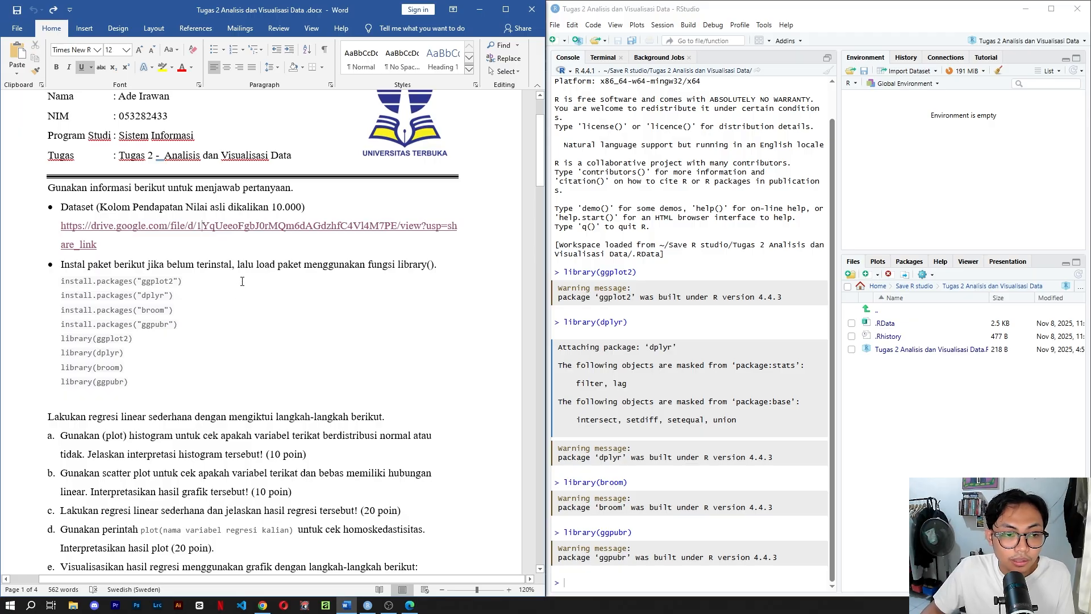
click(409, 605)
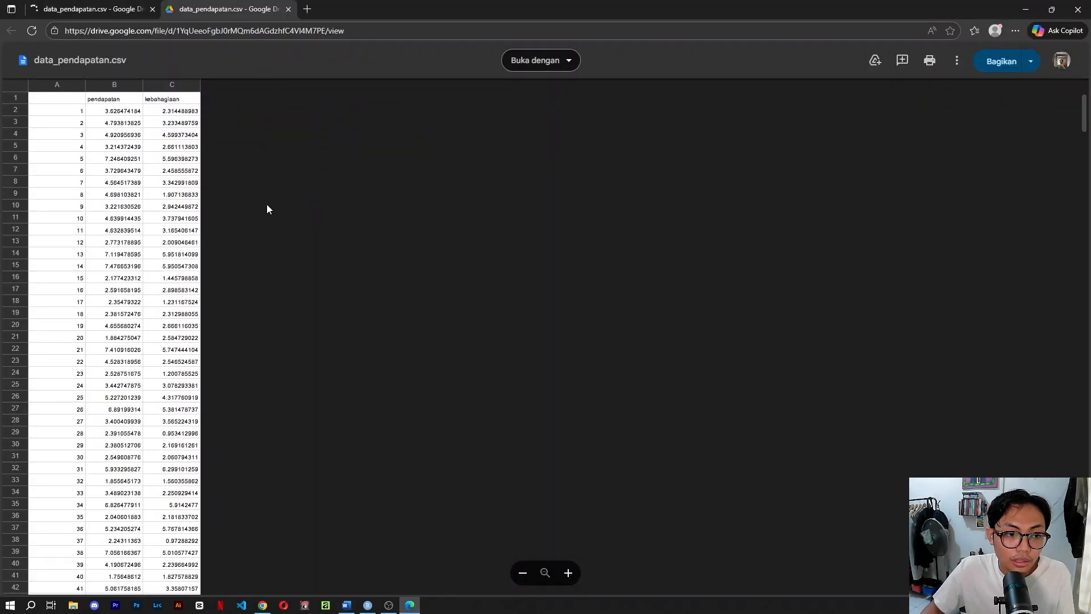
scroll(126, 307, down, 7)
scroll(264, 310, up, 7)
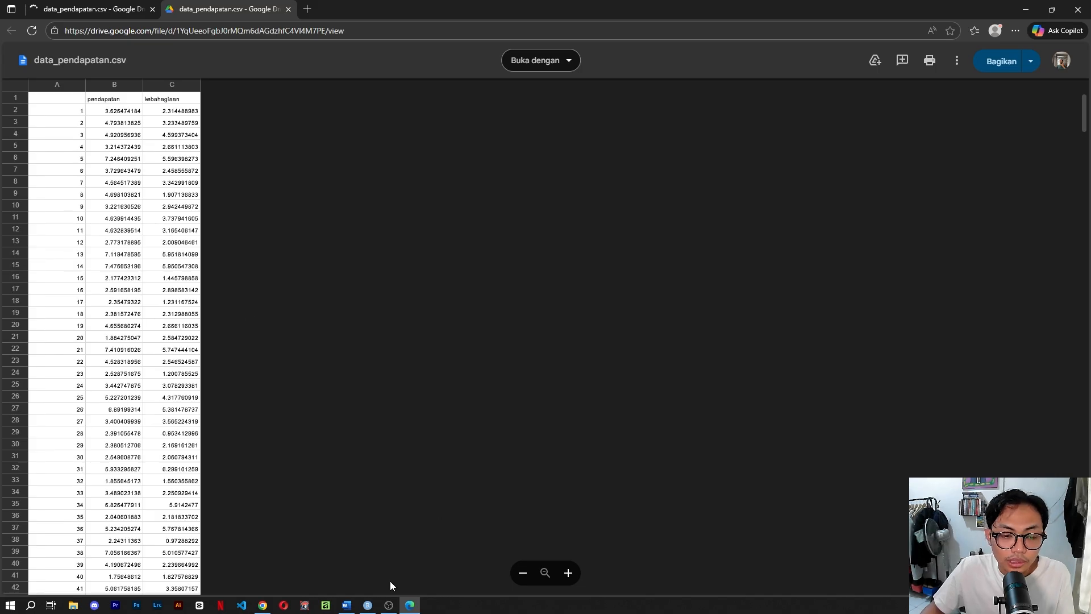
click(368, 606)
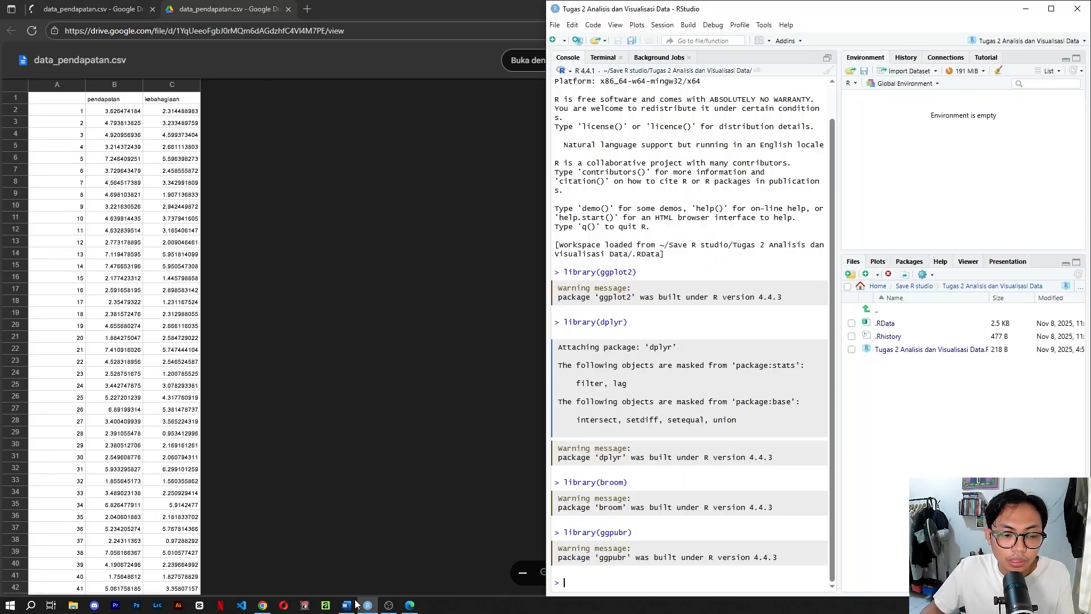
click(347, 606)
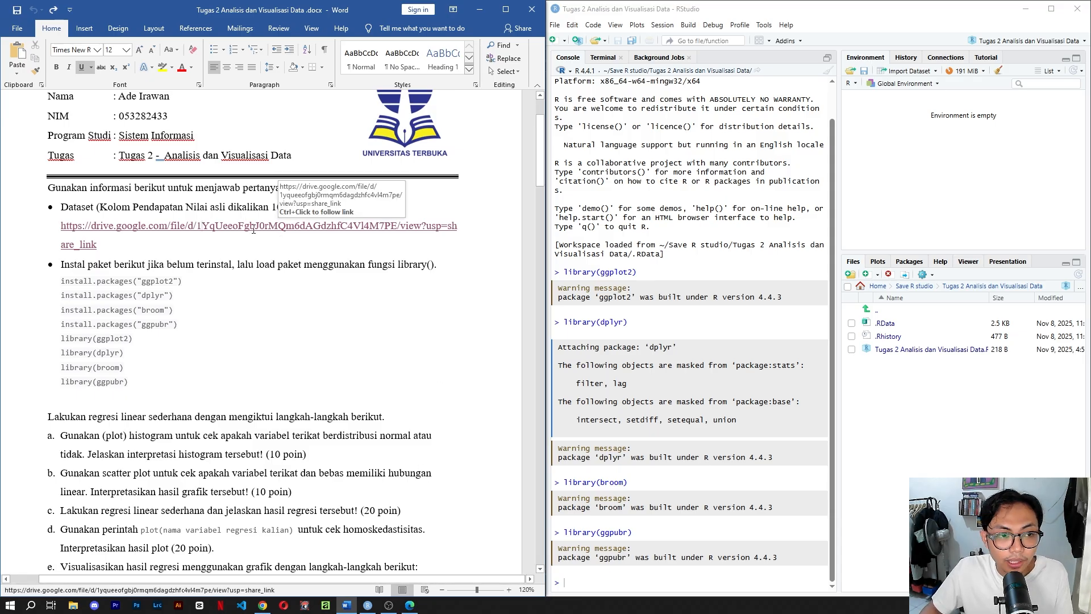
Clear the RStudio console and begin the statement data<-read.csv() at the prompt.
click(652, 576)
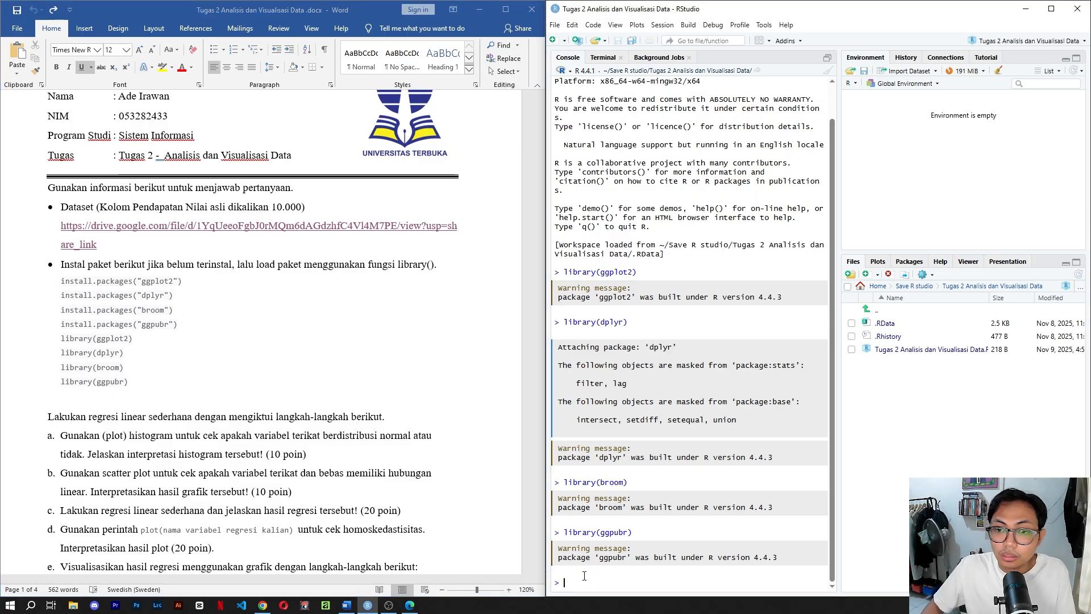
click(829, 71)
text(data)
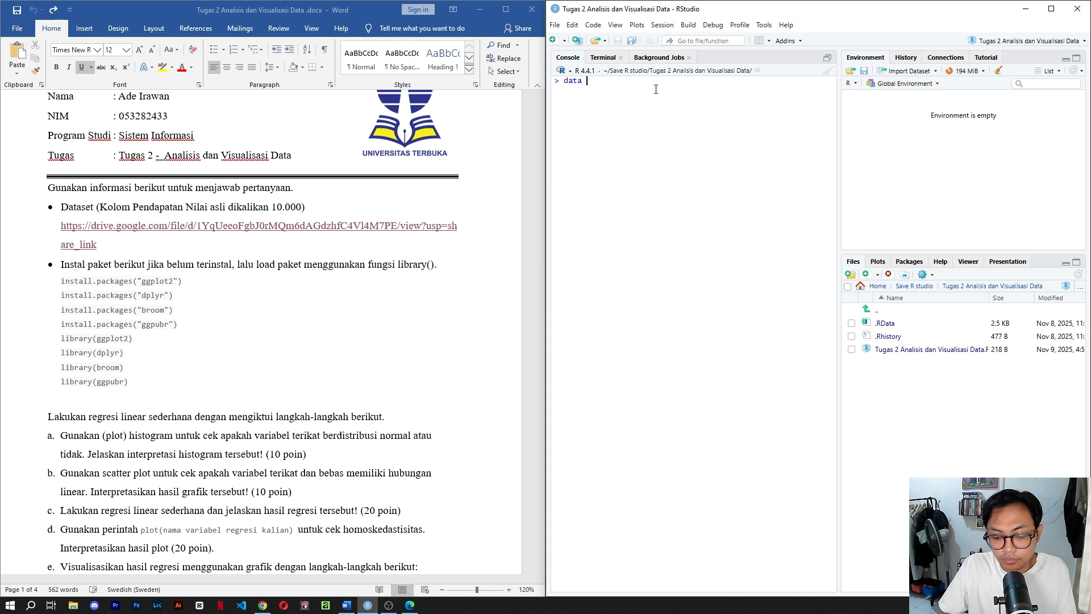
text( <)
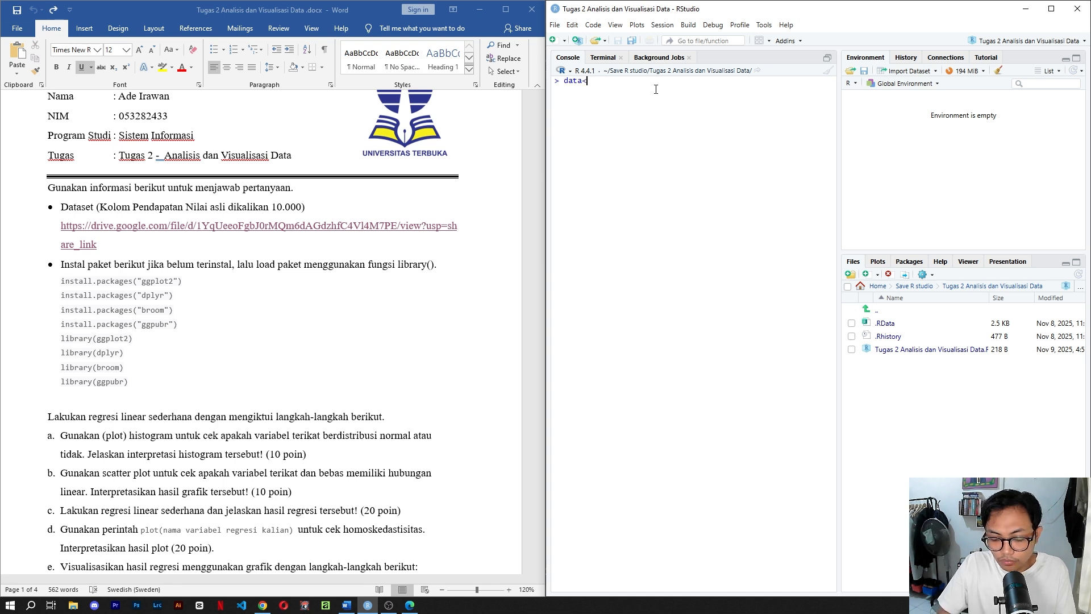
text(-read)
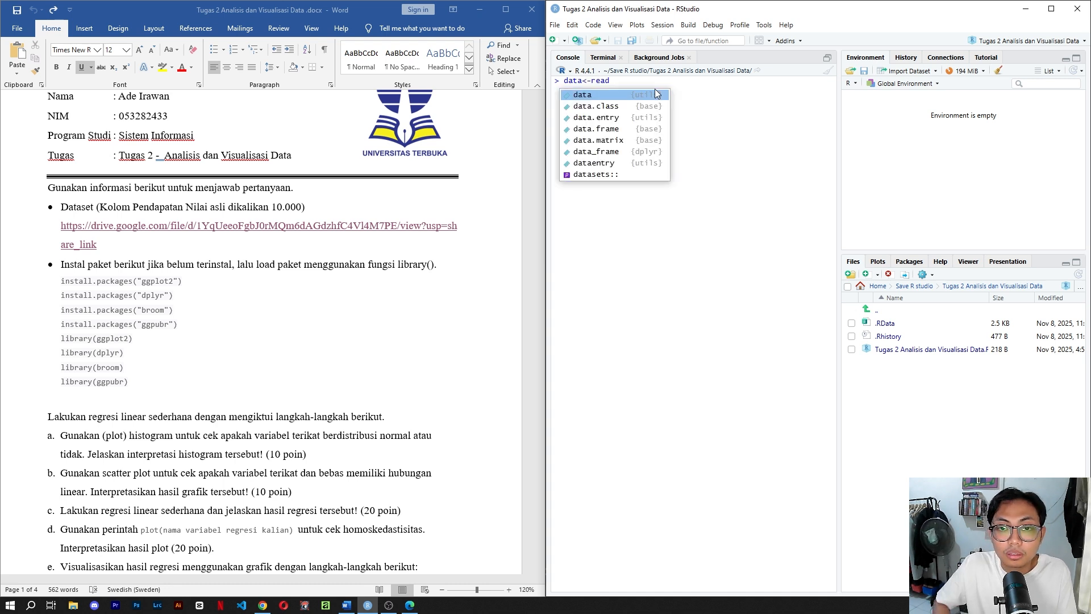
key(Down)
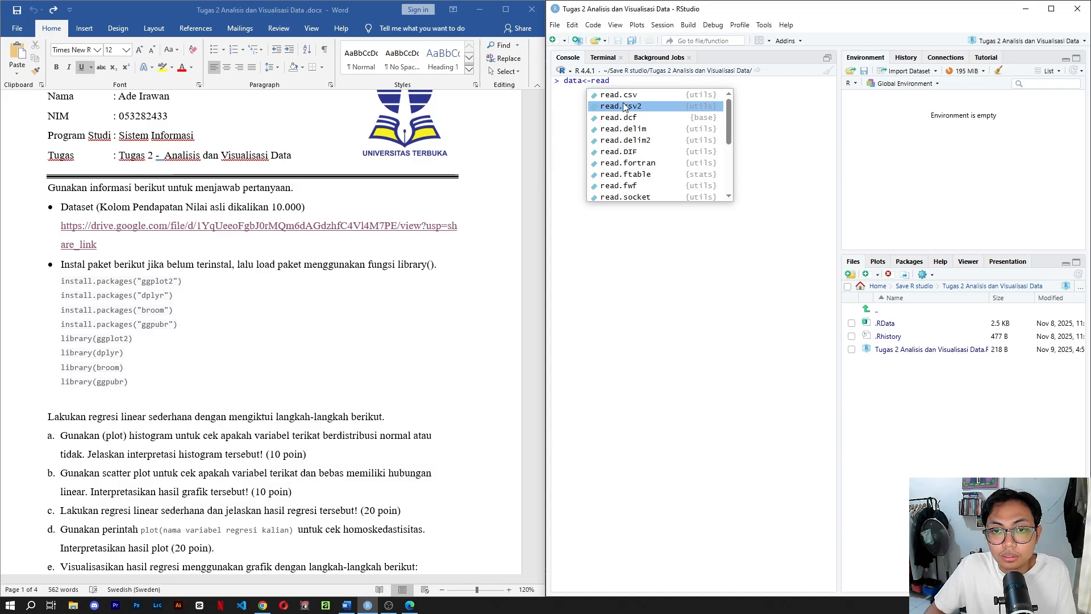
key(Up)
key(Tab)
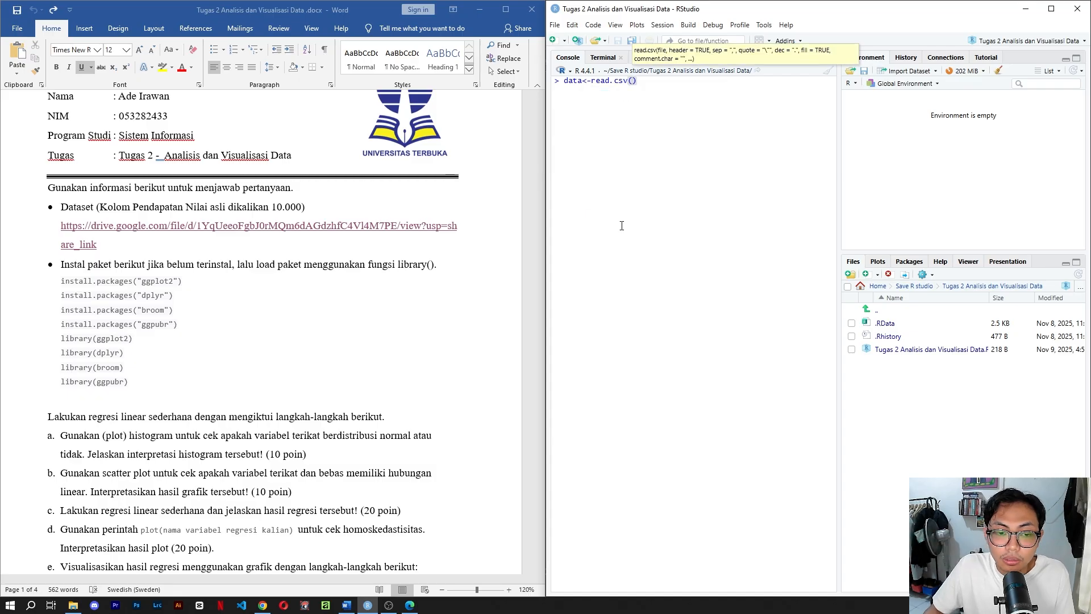
Copy the folder location D:\UT from the data_pendapatan.csv_ file's properties and paste it inside the read.csv parentheses.
click(73, 604)
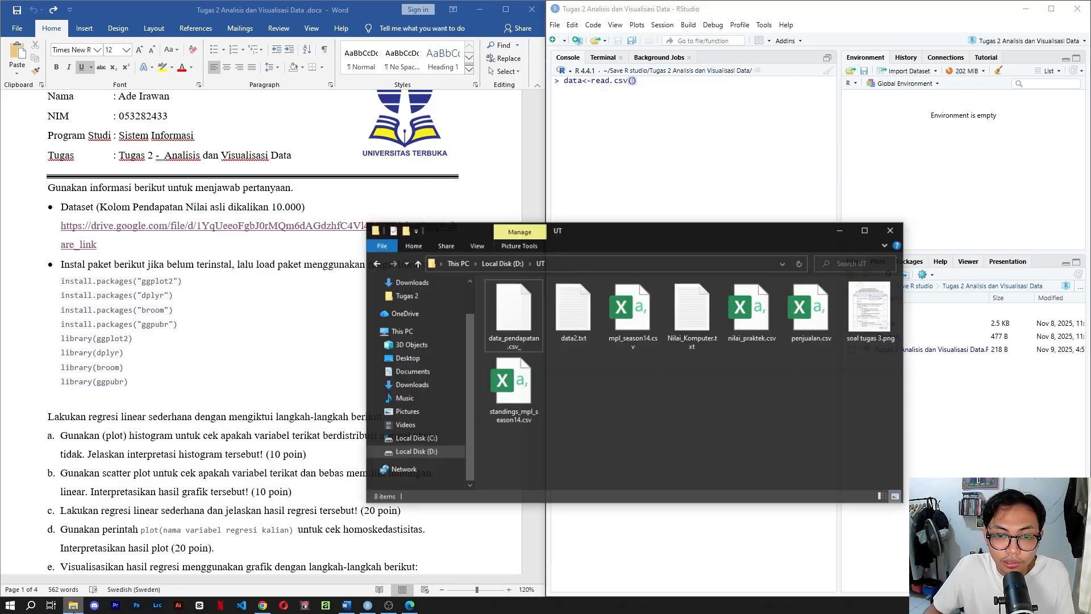
click(522, 331)
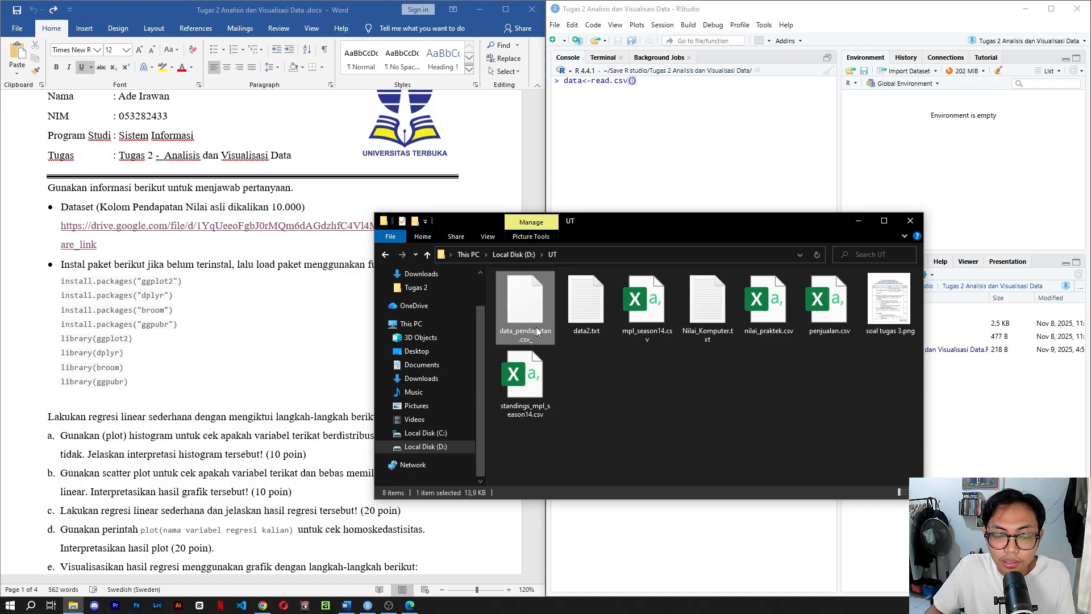
right_click(519, 317)
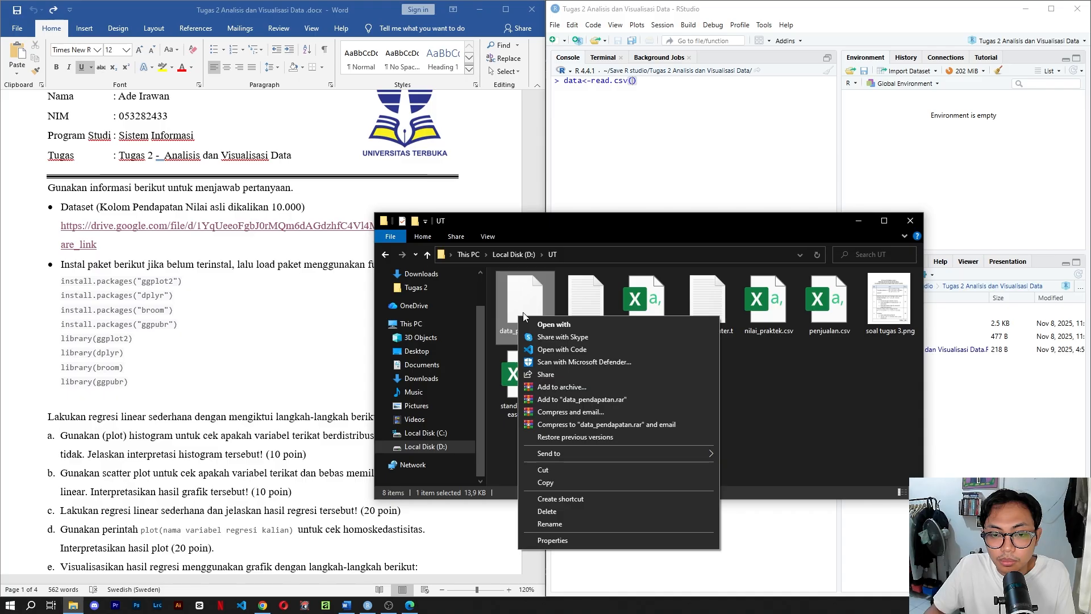
click(552, 540)
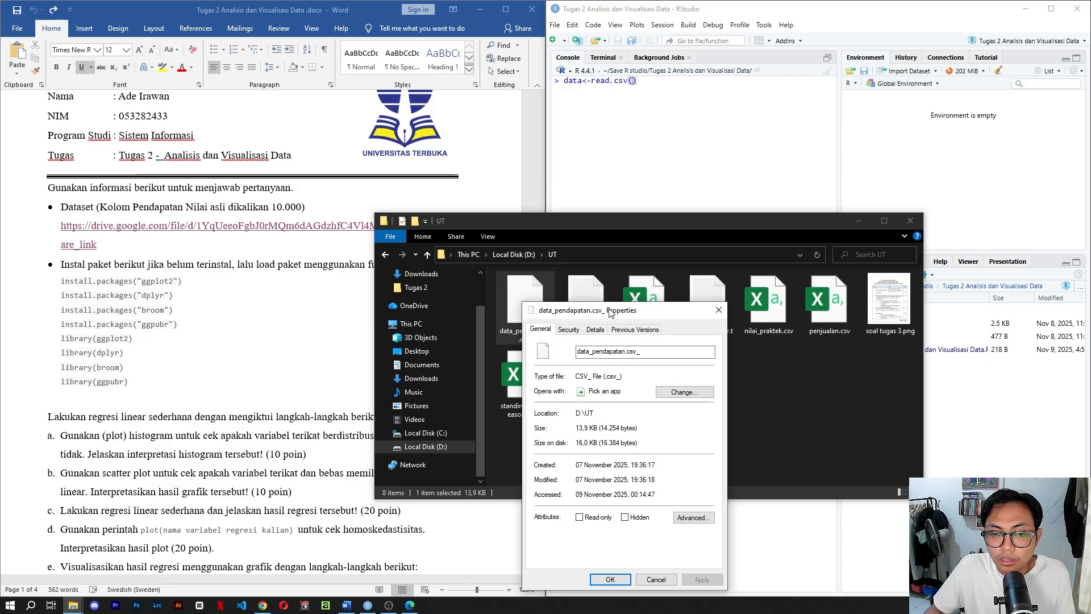
drag(611, 313, 638, 221)
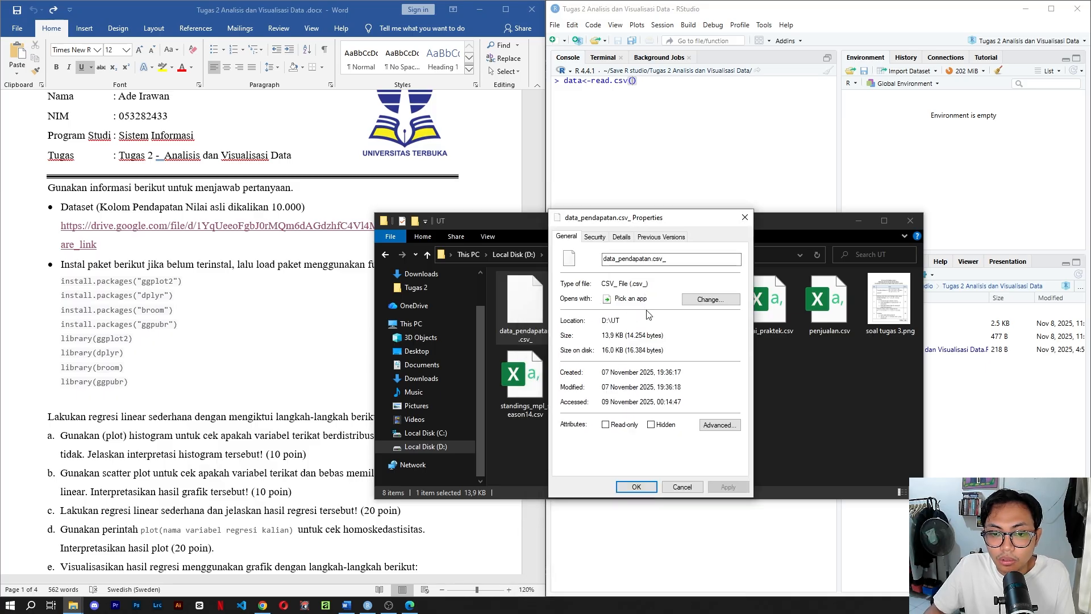
drag(623, 321, 604, 325)
key(ctrl+c)
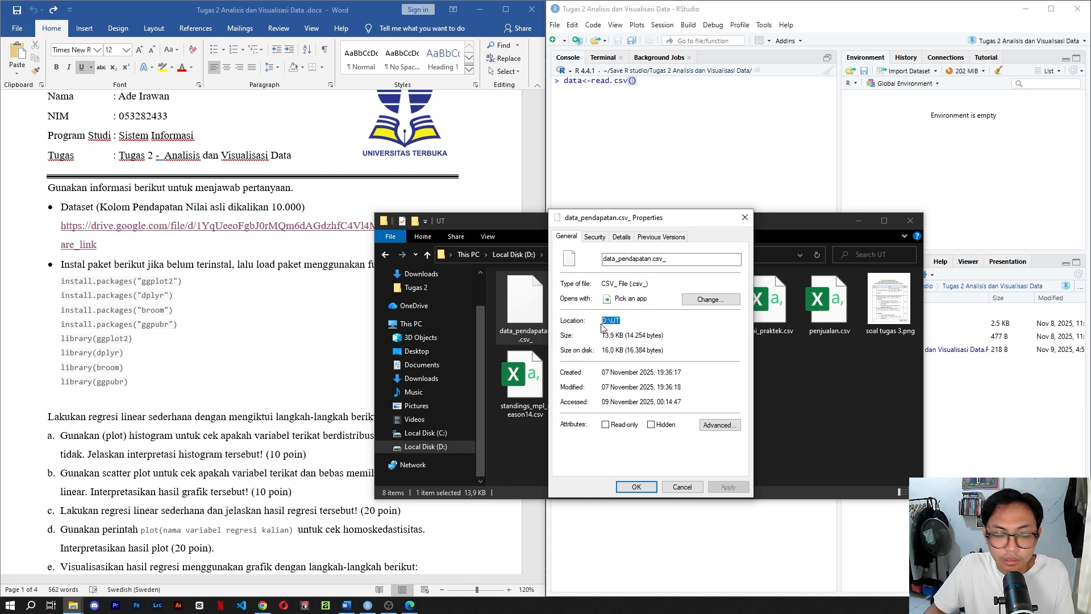
click(668, 275)
key(ctrl+v)
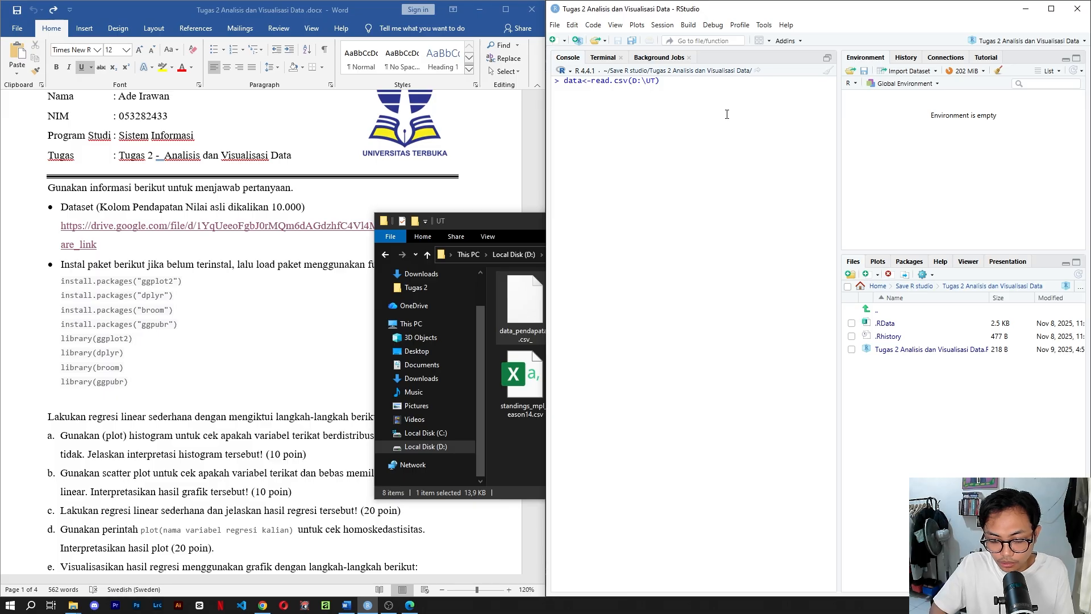
Replace the backslash in the path with a forward slash and add a trailing slash, making it D:/UT/.
key(Left)
key(Left)
key(BackSpace)
text(/)
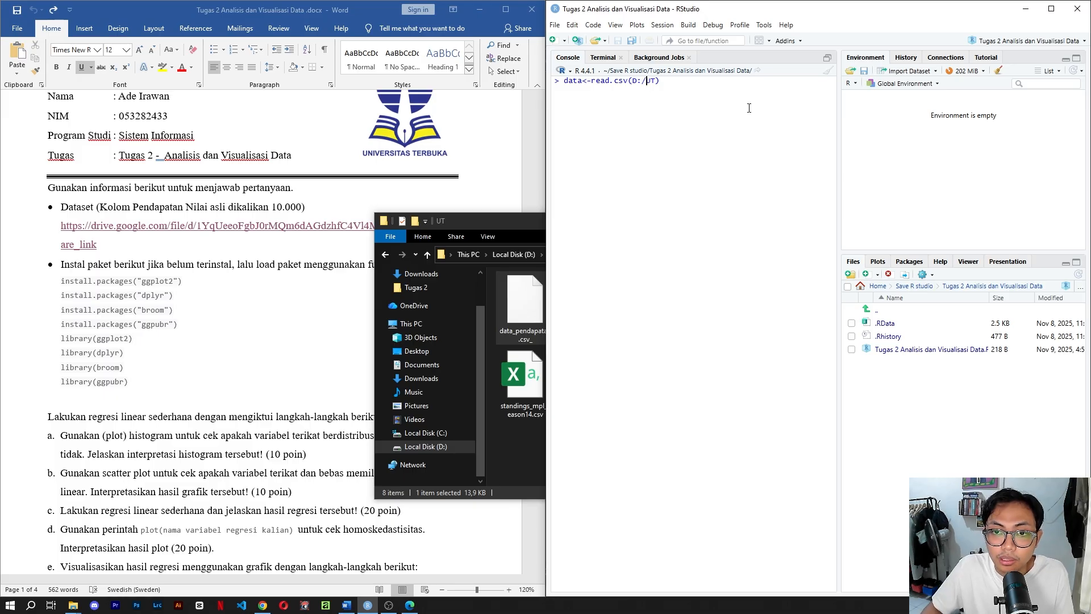
key(Right)
key(Right)
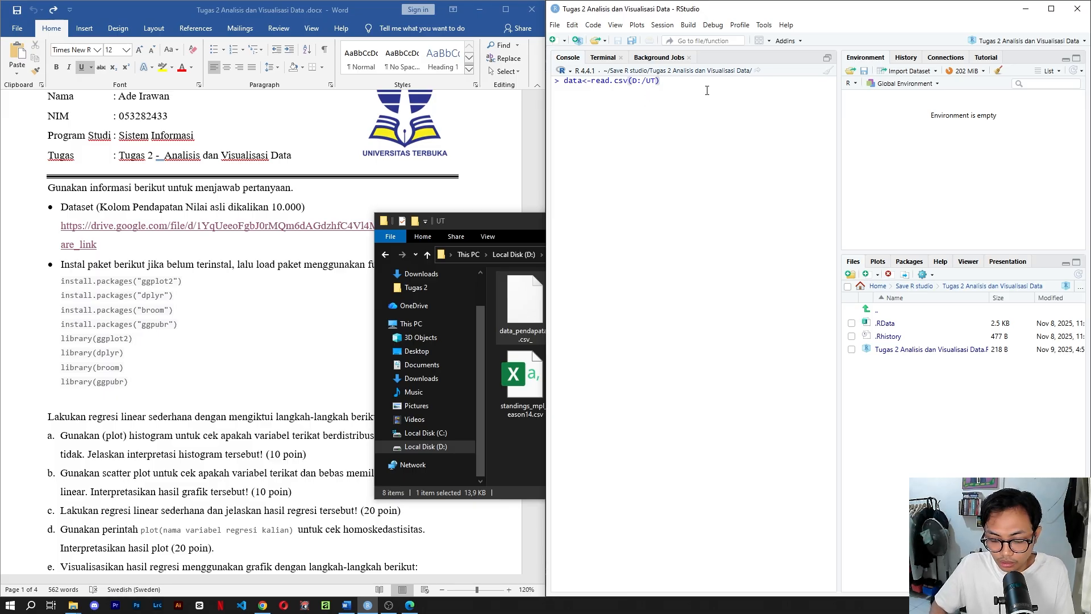
text(/)
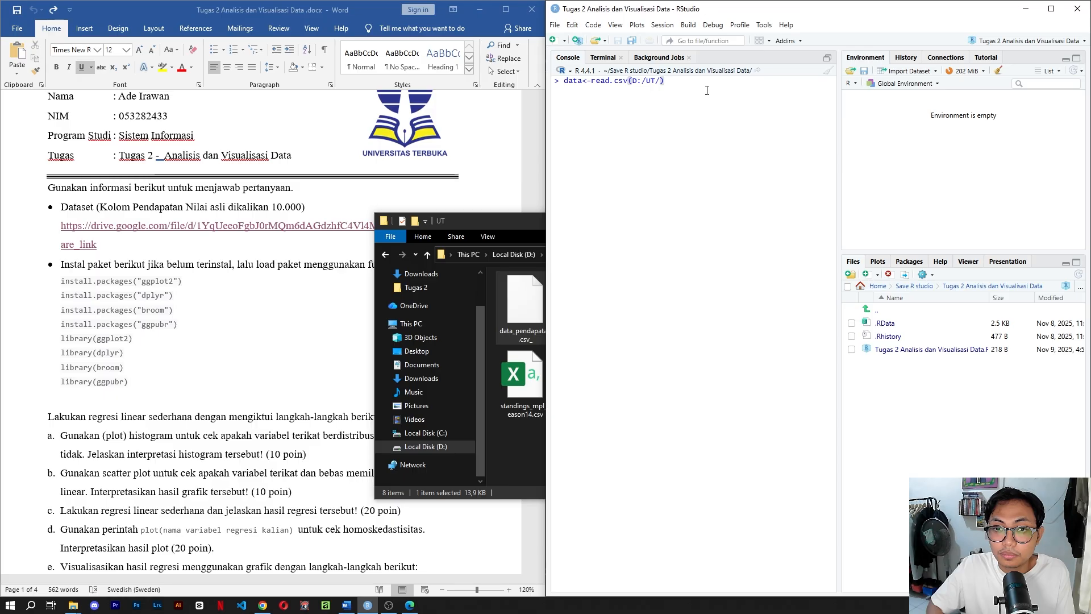
Append the copied file name data_pendapatan.csv_ to the D:/UT/ path and enclose the full path in double quotation marks.
click(526, 319)
click(526, 320)
key(ctrl+c)
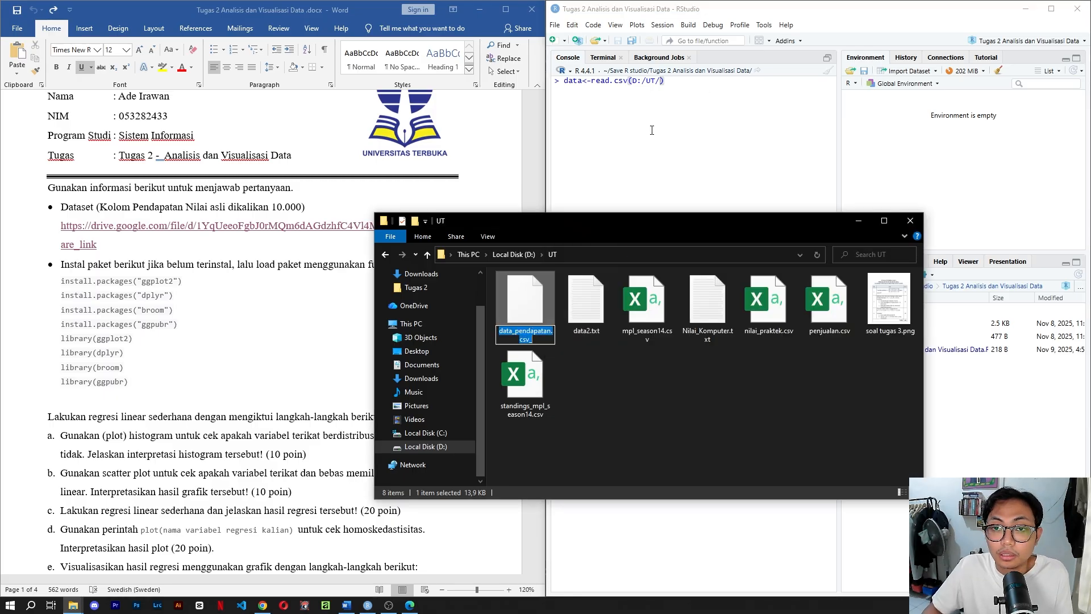
click(661, 87)
key(ctrl+v)
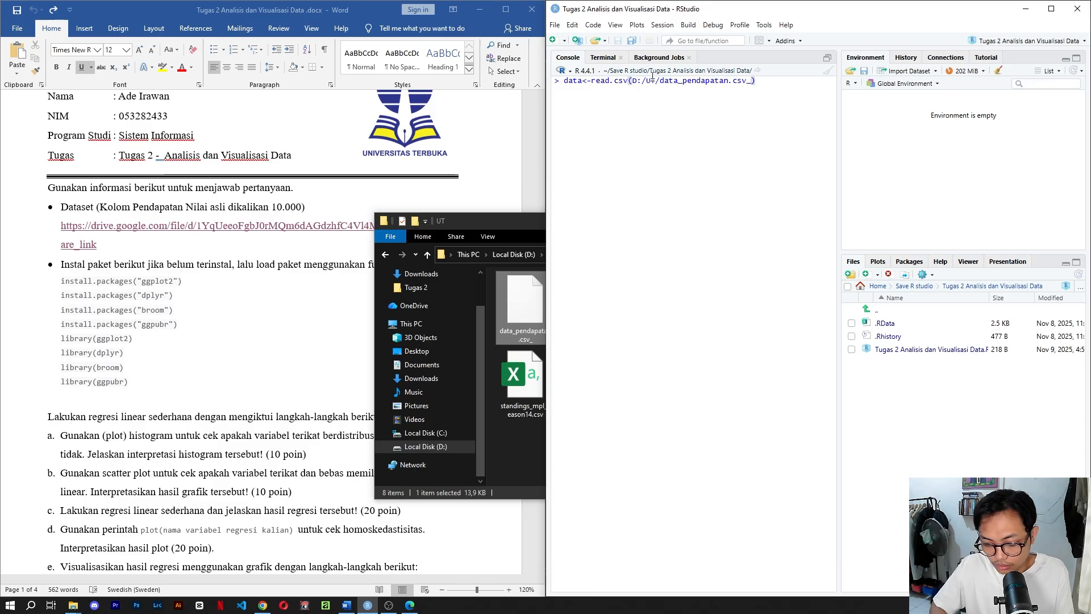
click(636, 81)
text(")
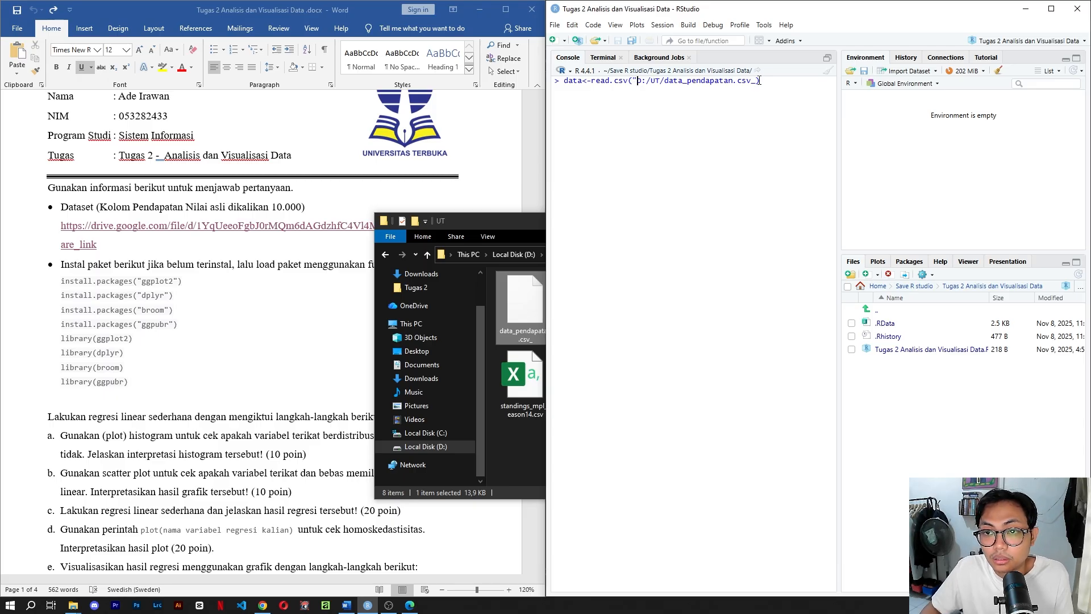
click(768, 79)
text(")
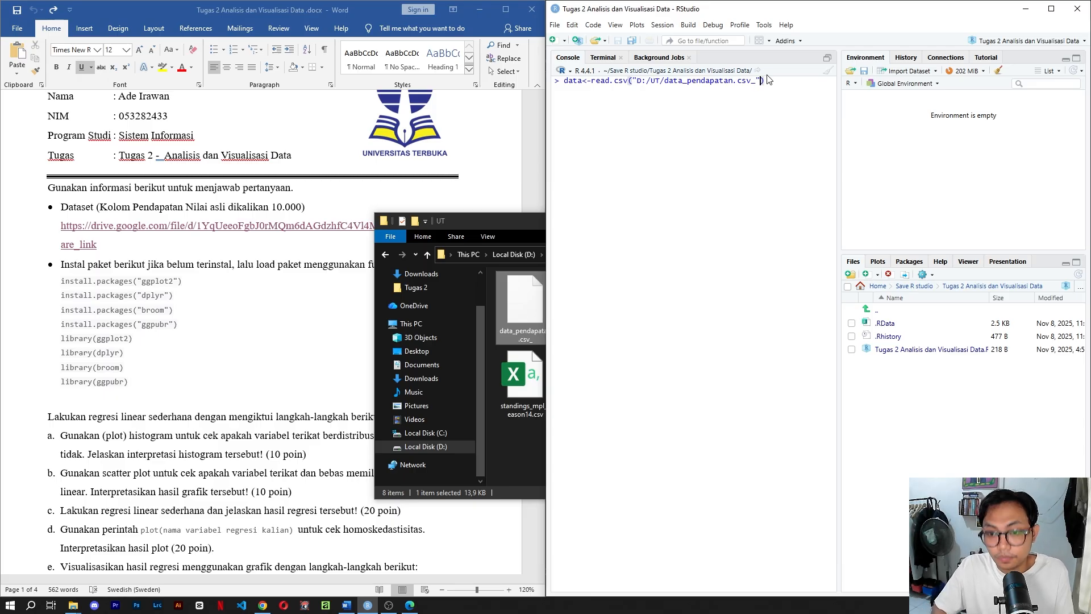
text(,)
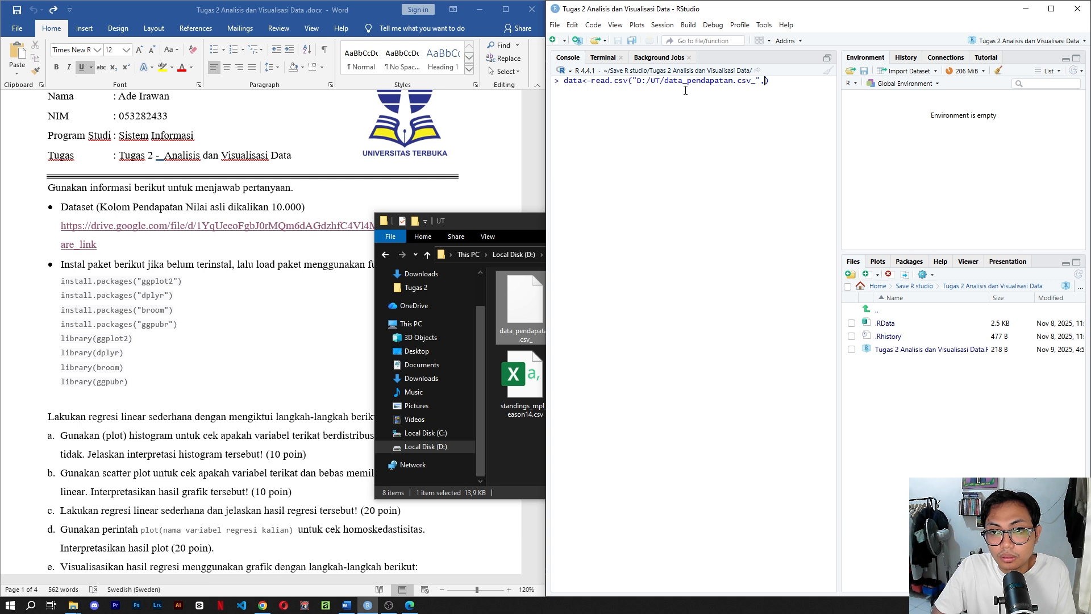
Add header = TRUE as the second argument of the read.csv call, on a new line after a comma.
key(shift+Return)
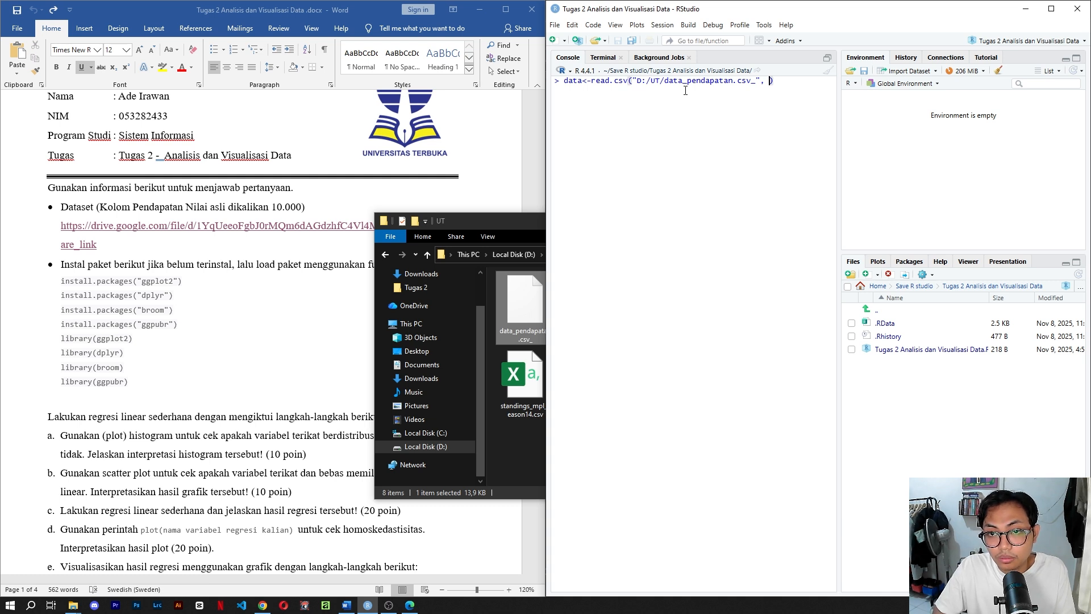
text(H)
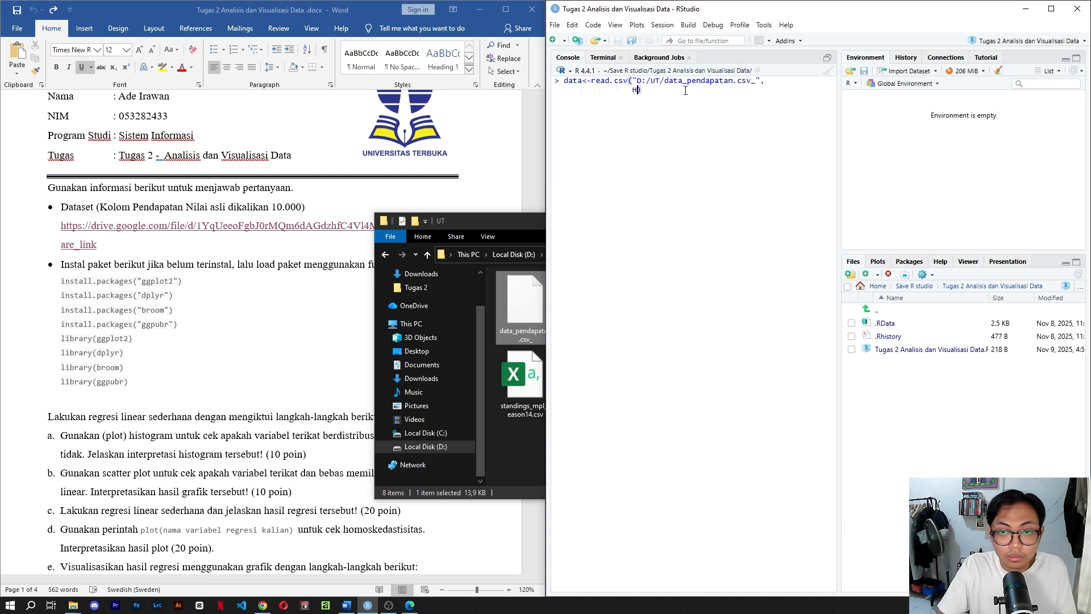
text(eadr)
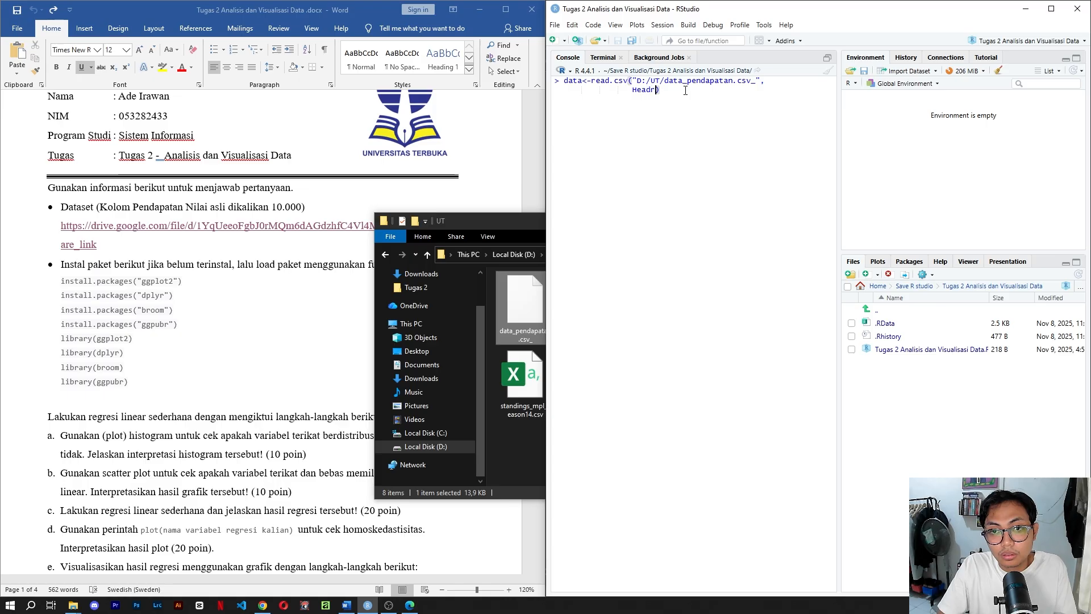
key(BackSpace)
text(er)
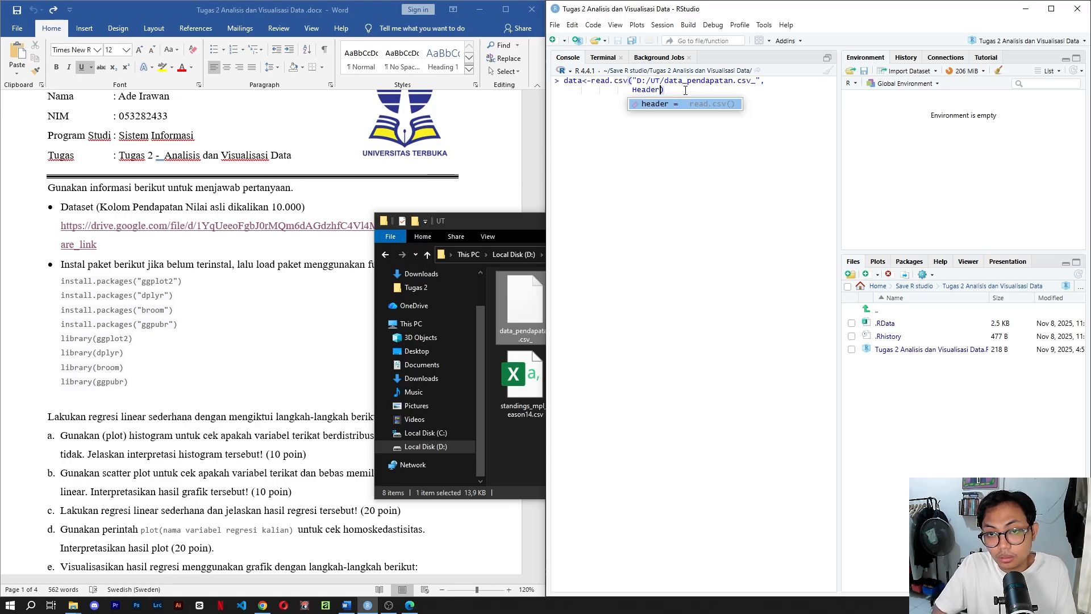
text(=)
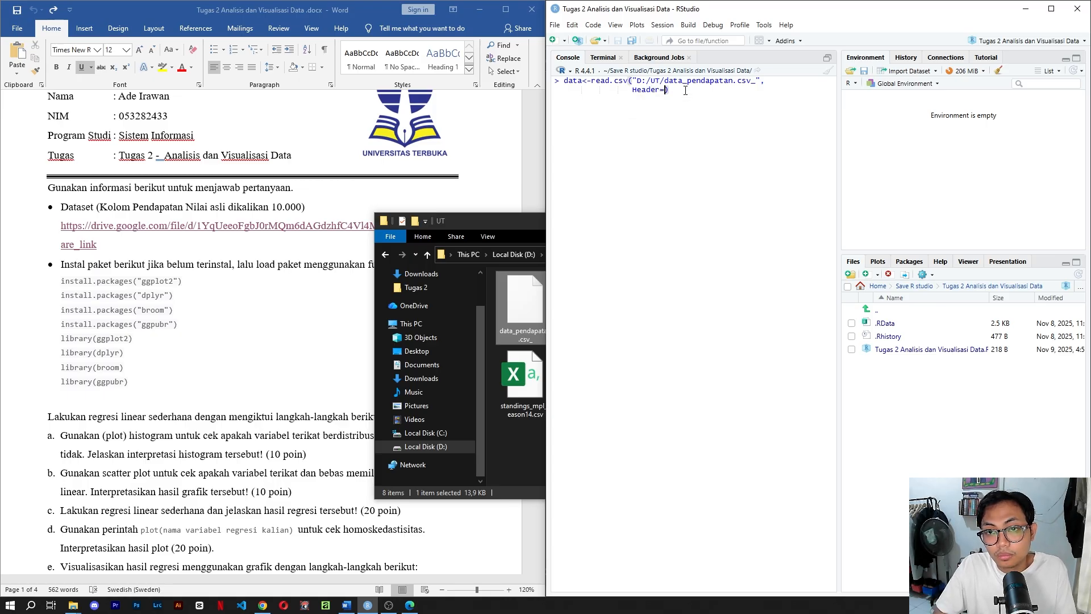
key(BackSpace)
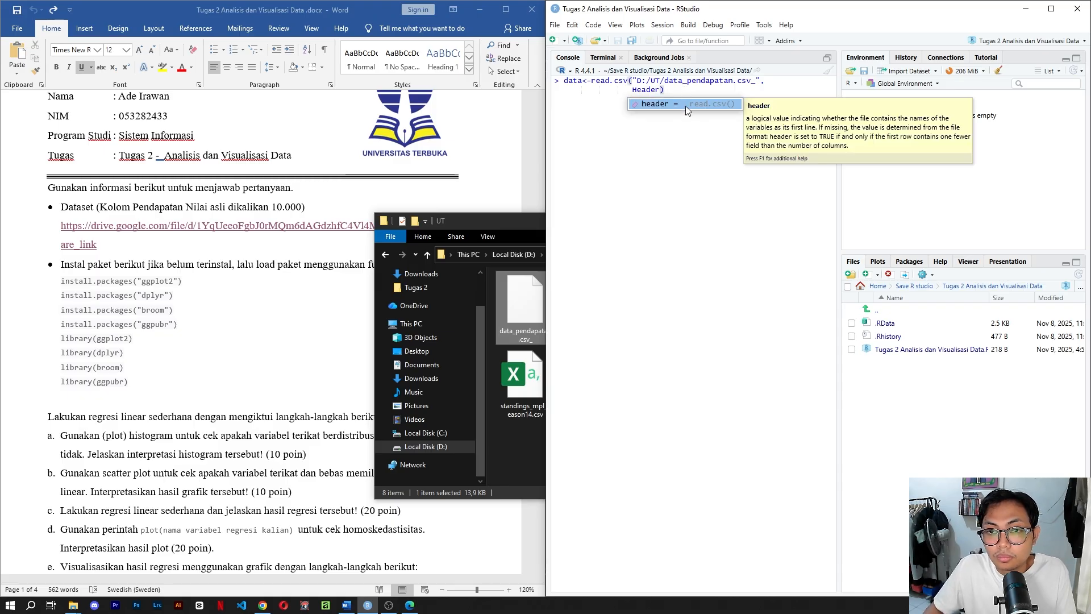
click(685, 106)
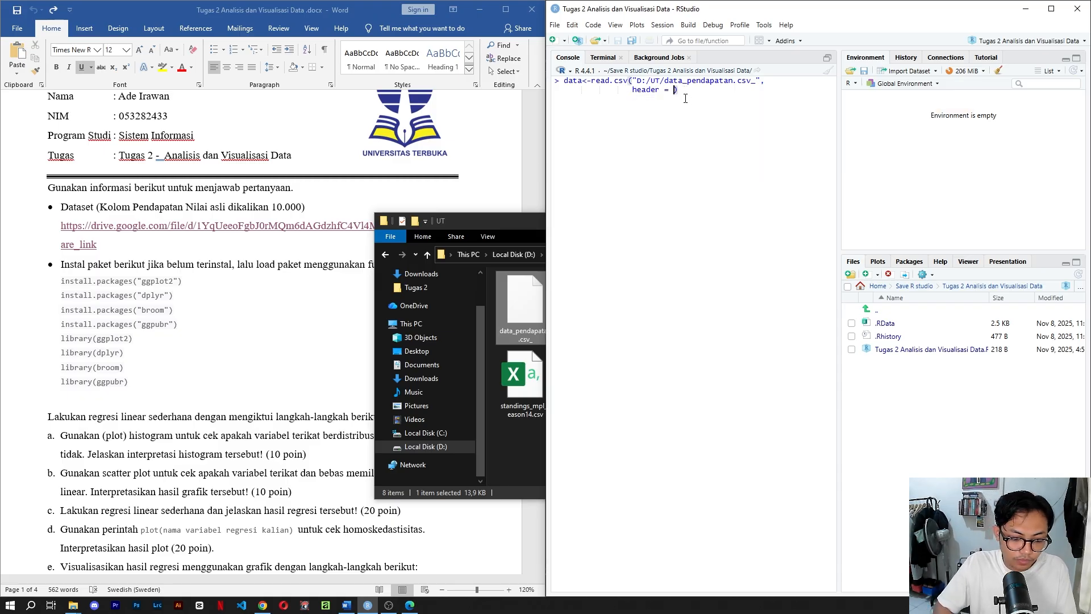
text(TR)
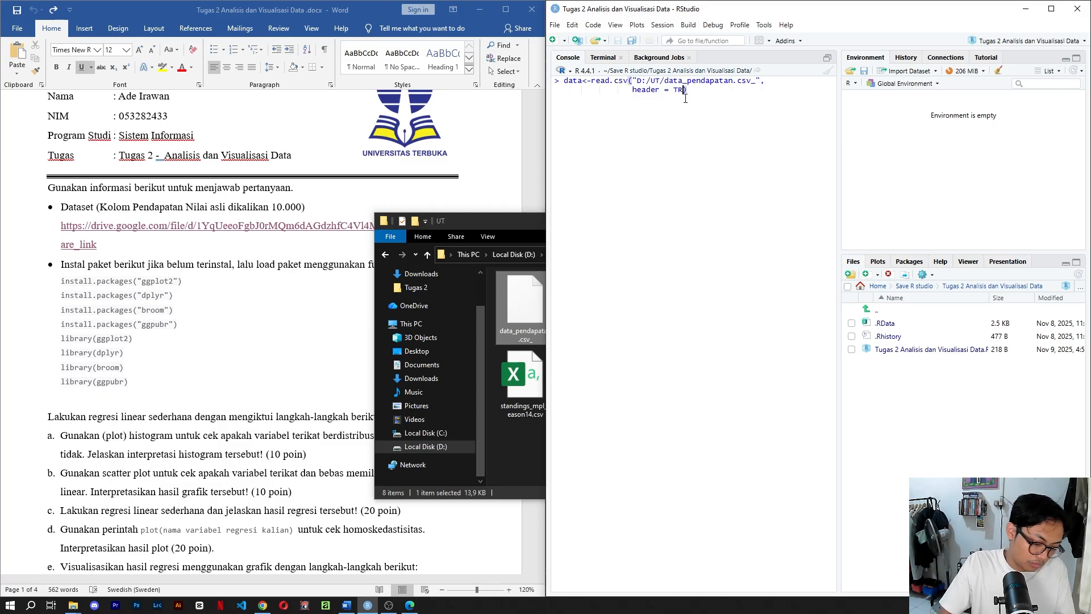
text(UE)
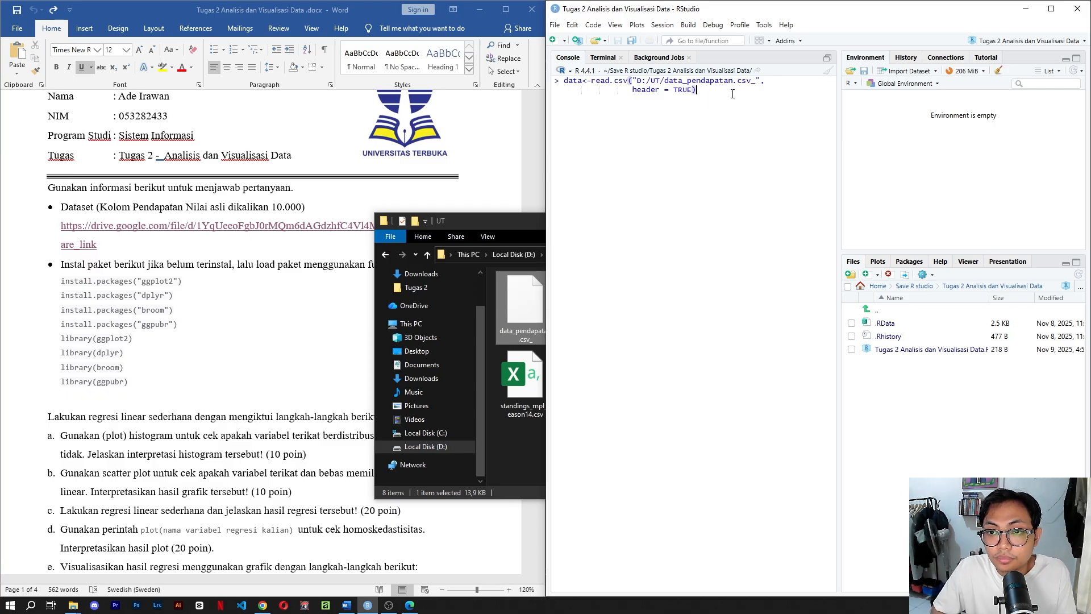
Run the read.csv call to load the dataset into data, and minimise the UT folder window.
key(Return)
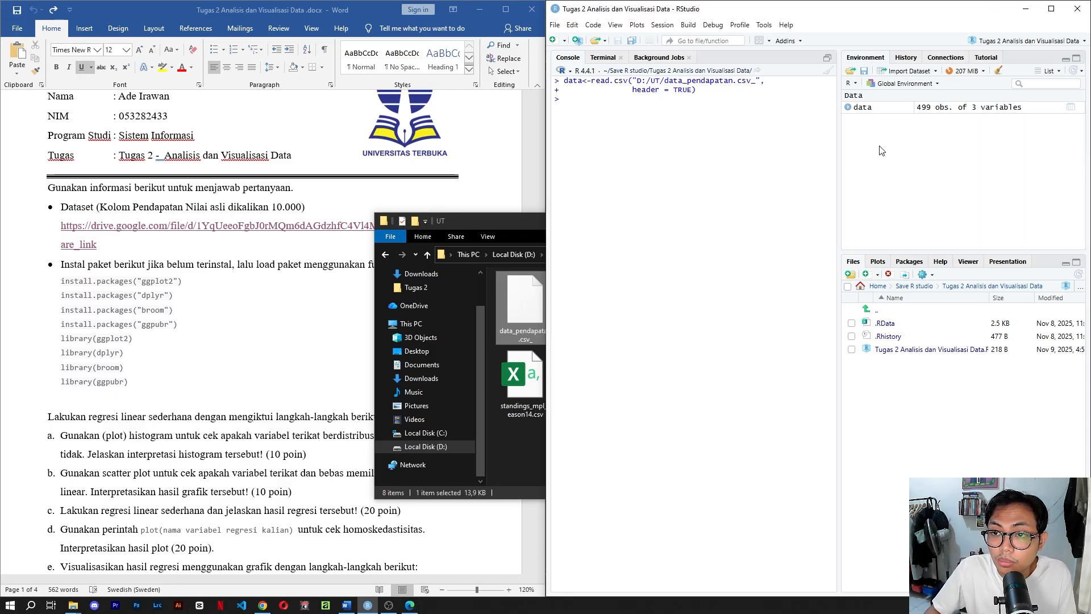
click(524, 304)
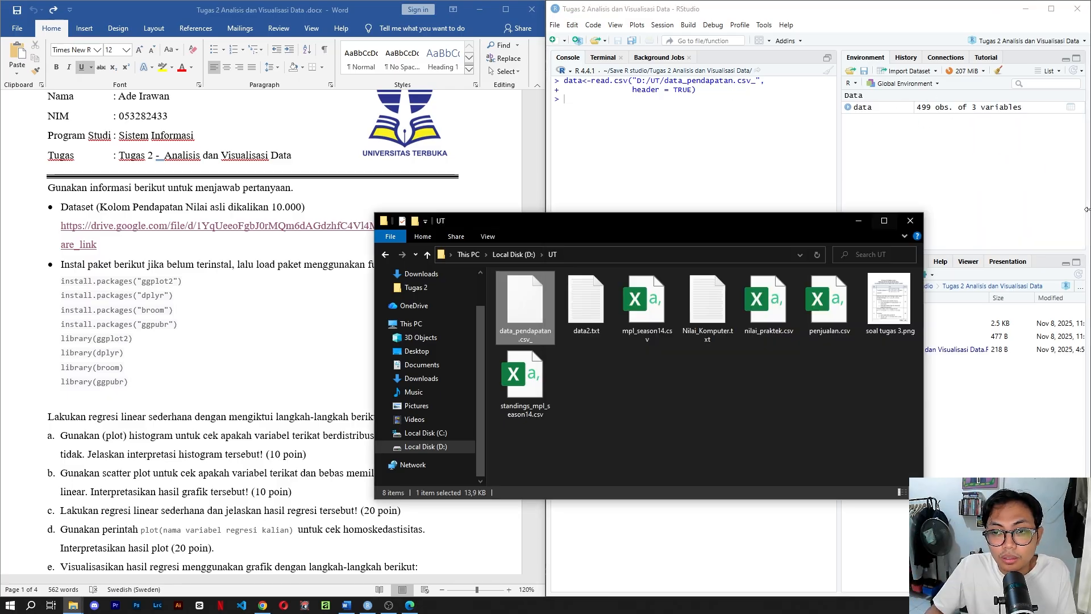
click(866, 221)
Copy the hist(data$kebahagiaan) code from section a of the Word document and run it in the RStudio console.
scroll(173, 350, down, 3)
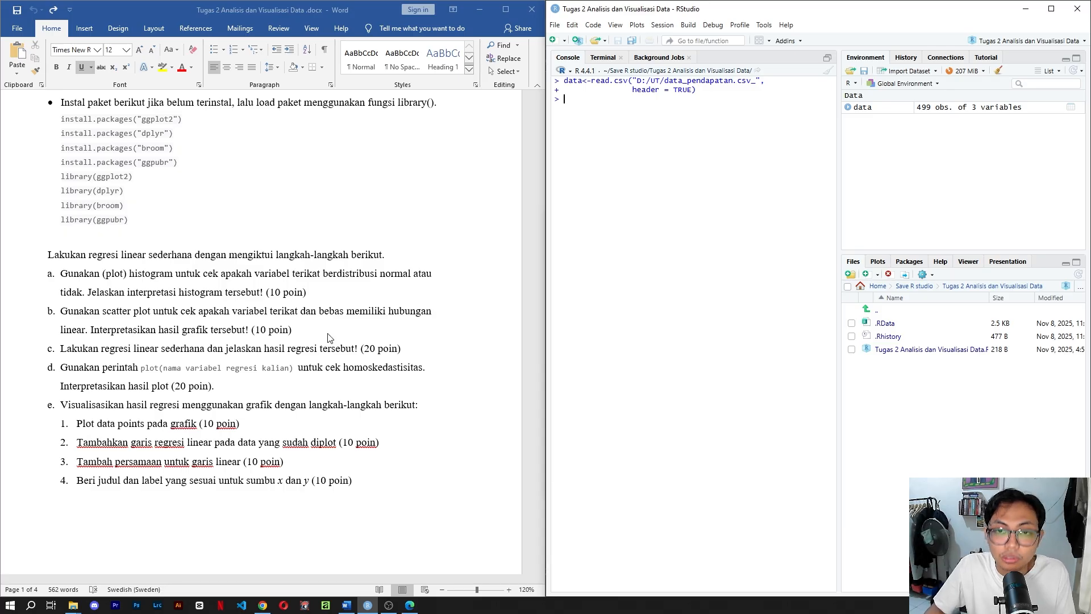
scroll(231, 319, down, 7)
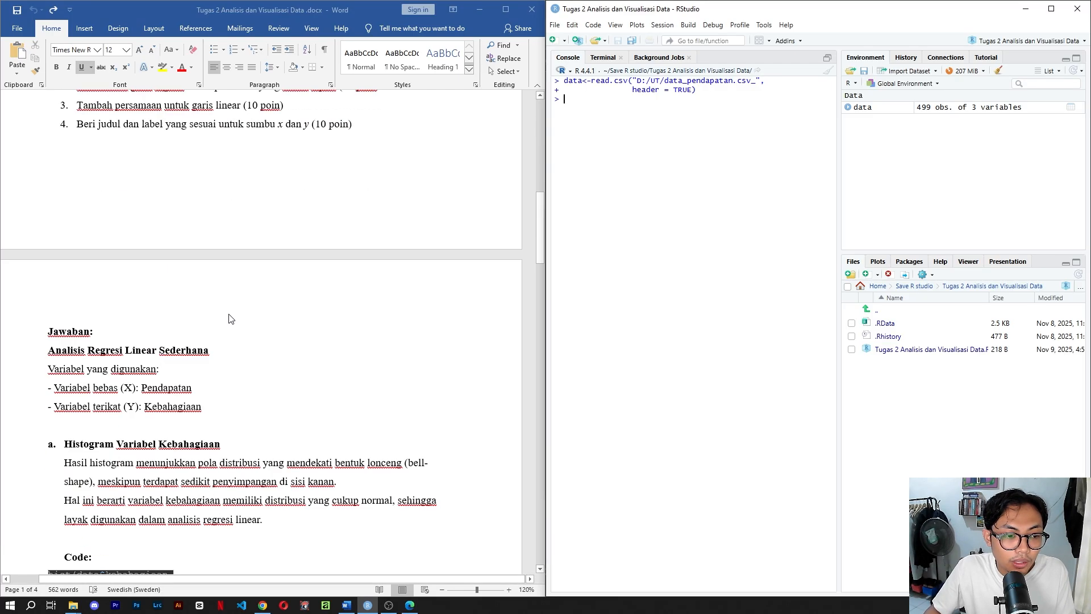
scroll(176, 330, down, 1)
scroll(173, 348, down, 3)
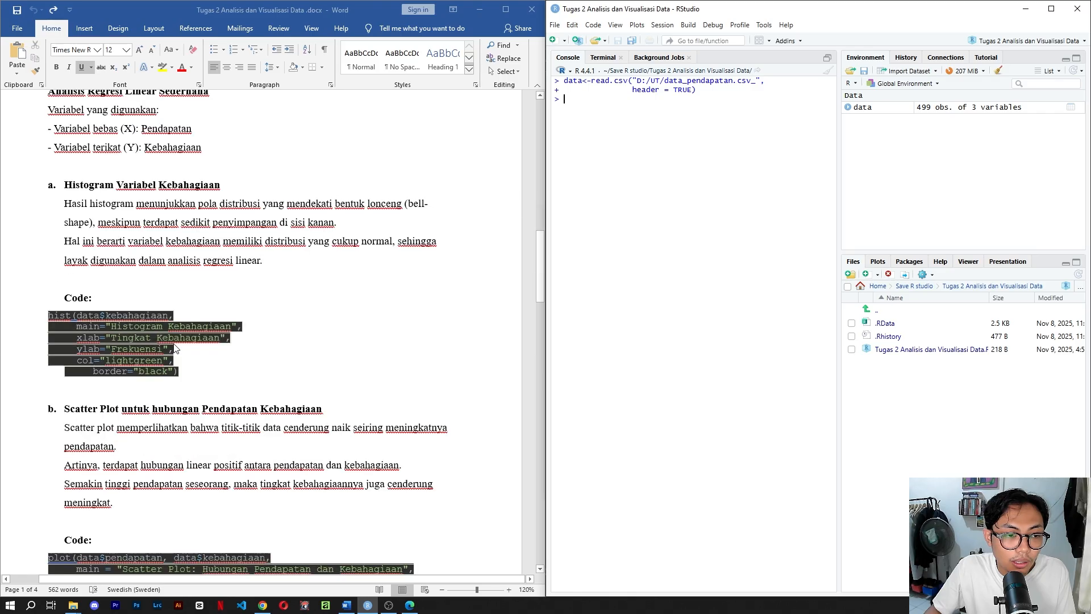
click(183, 375)
drag(183, 375, 49, 316)
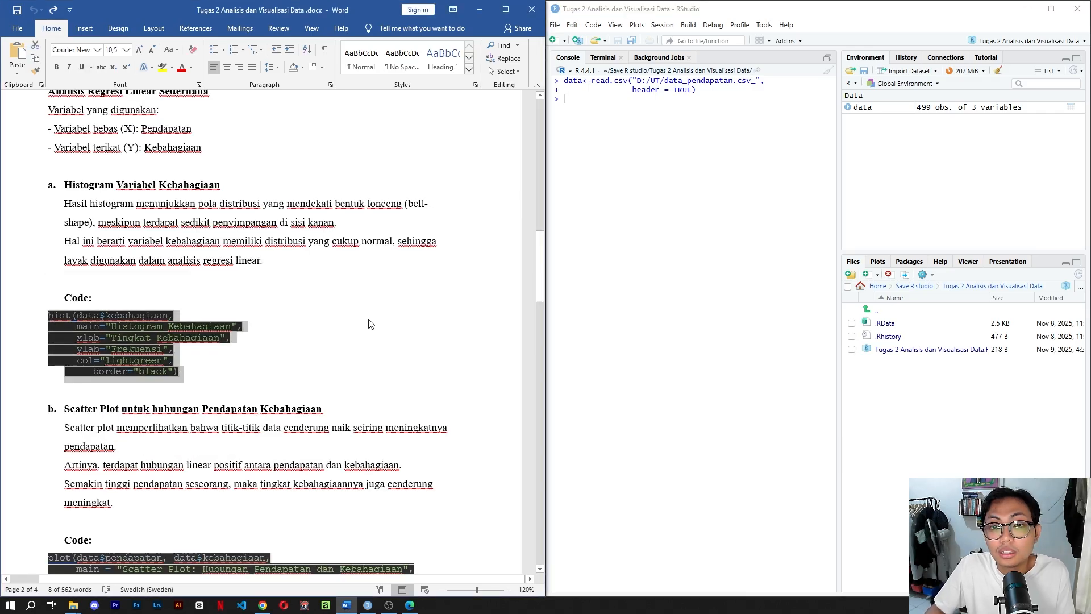
key(ctrl+c)
click(555, 190)
key(ctrl+v)
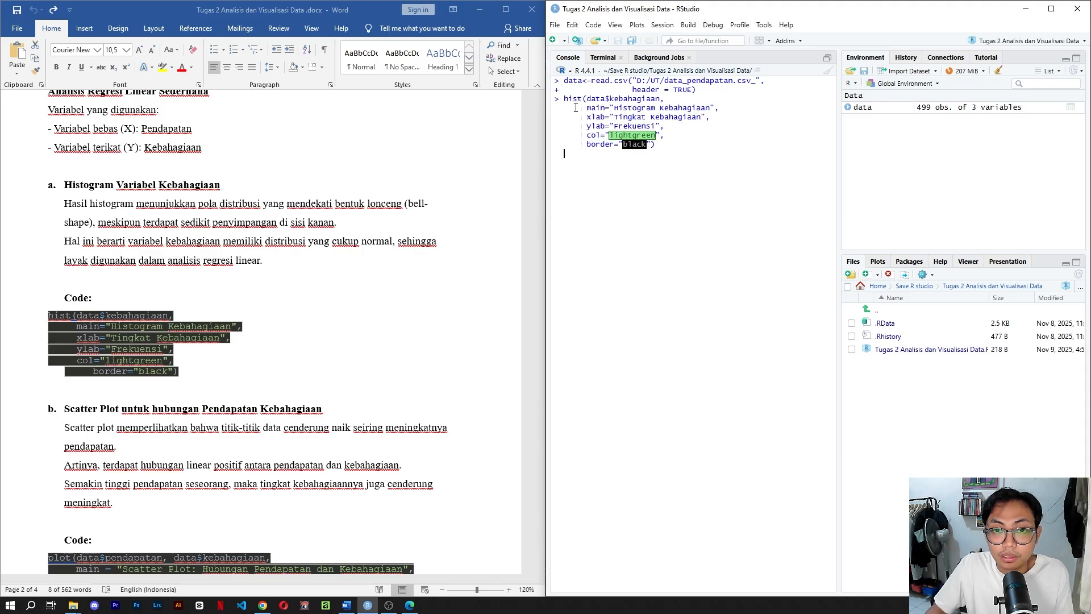
key(Return)
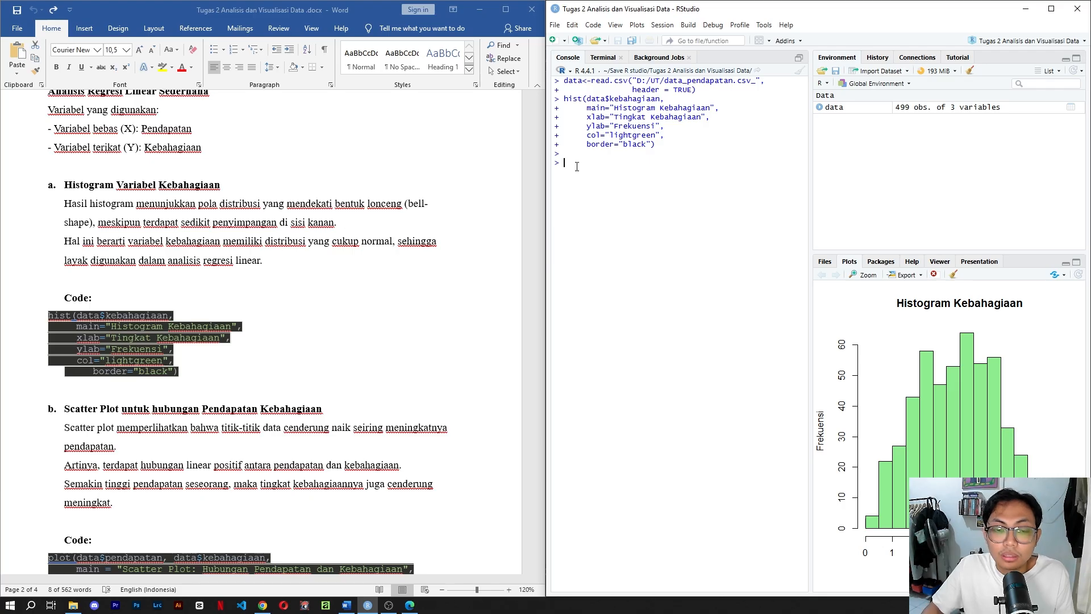
Open the dataset in the data viewer with View(data) and shrink the viewer pane to enlarge the console.
text(view)
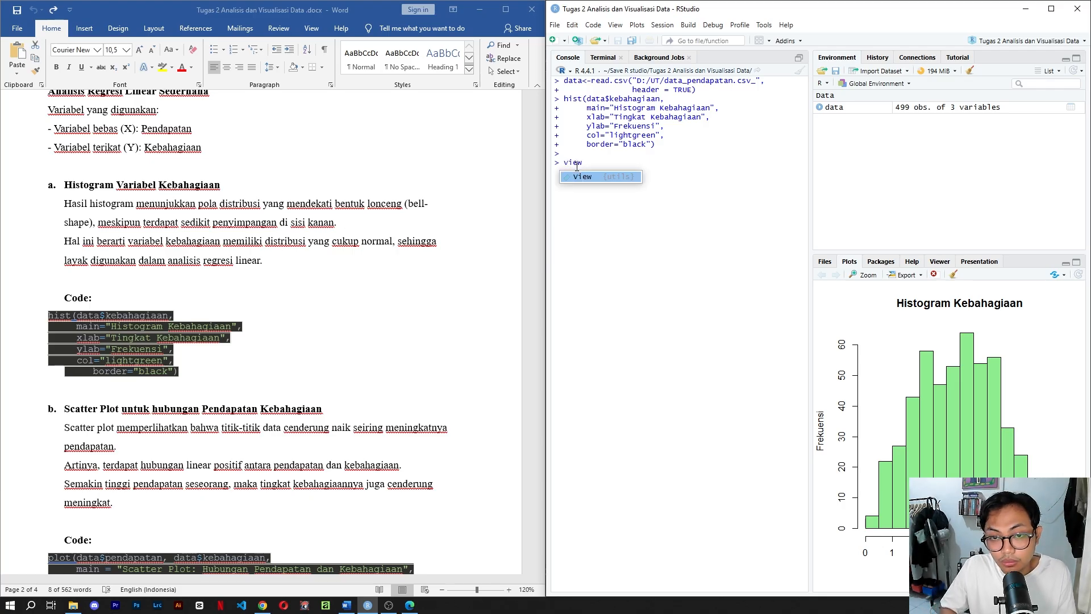
key(Return)
text(data)
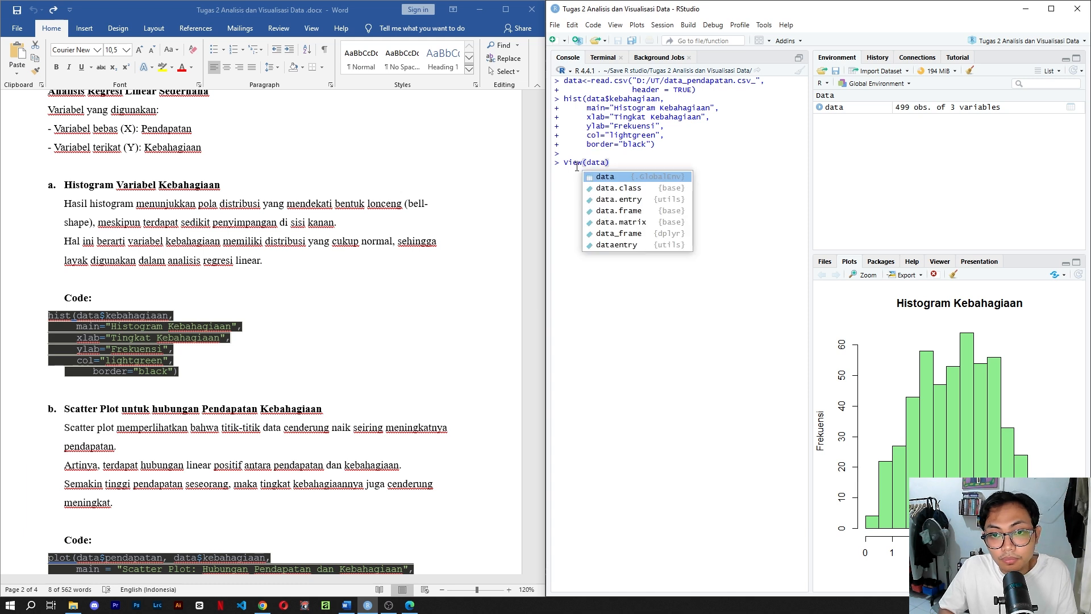
key(Return)
key(Return)
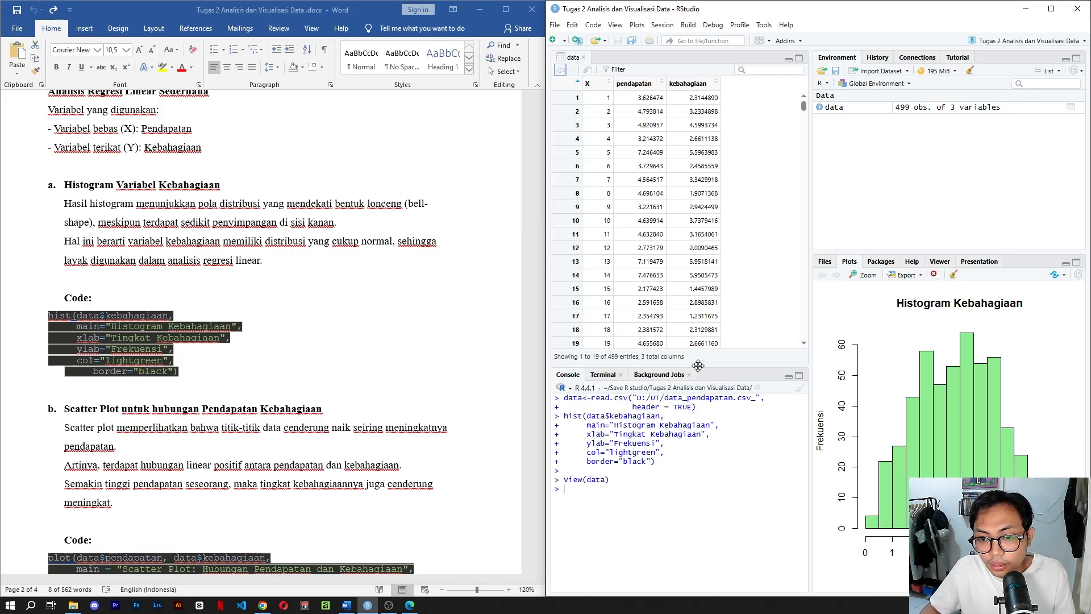
drag(704, 367, 699, 176)
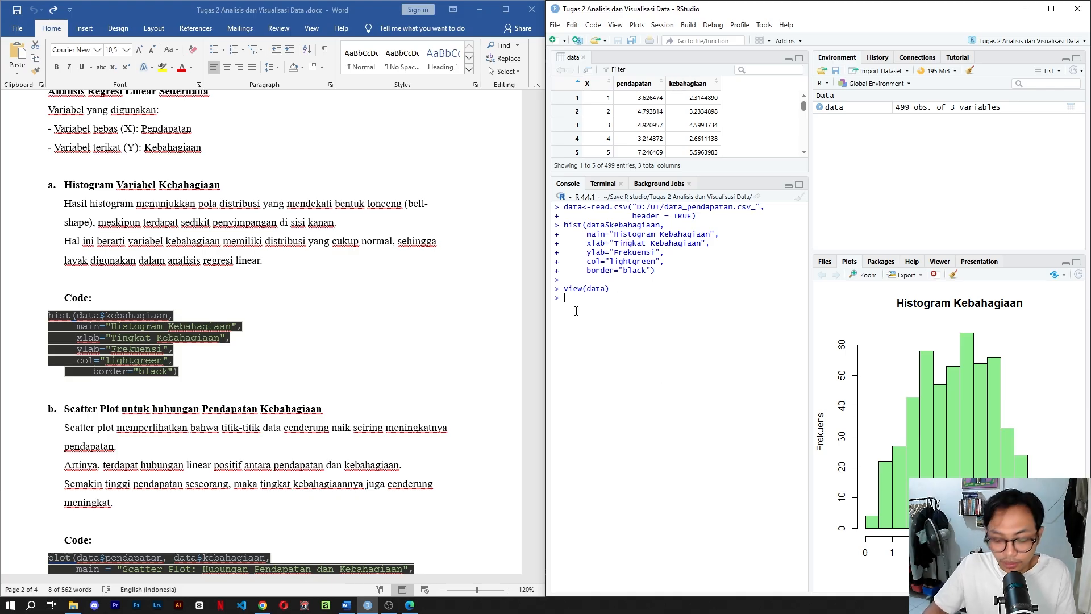
Return to the Word document and copy the plot and abline code under section b, Scatter Plot untuk hubungan Pendapatan Kebahagiaan.
click(347, 605)
click(347, 605)
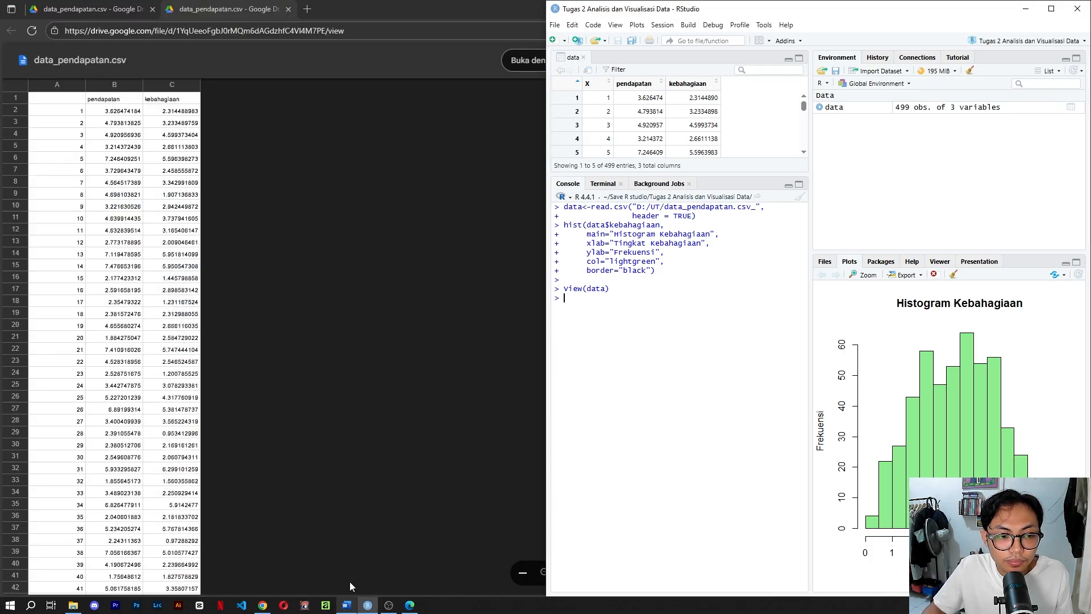
click(348, 606)
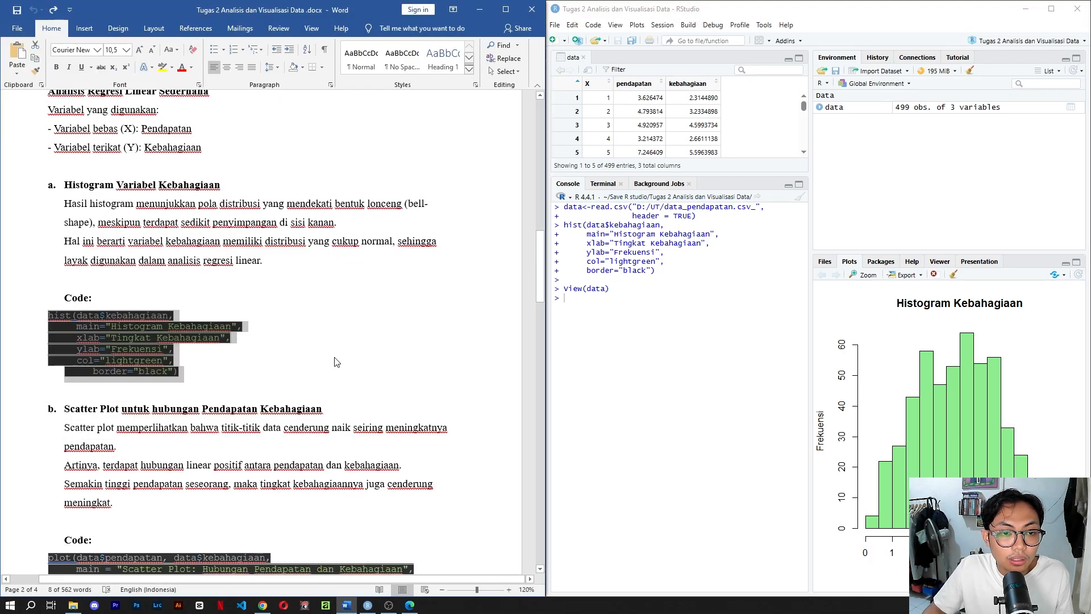
scroll(255, 357, up, 10)
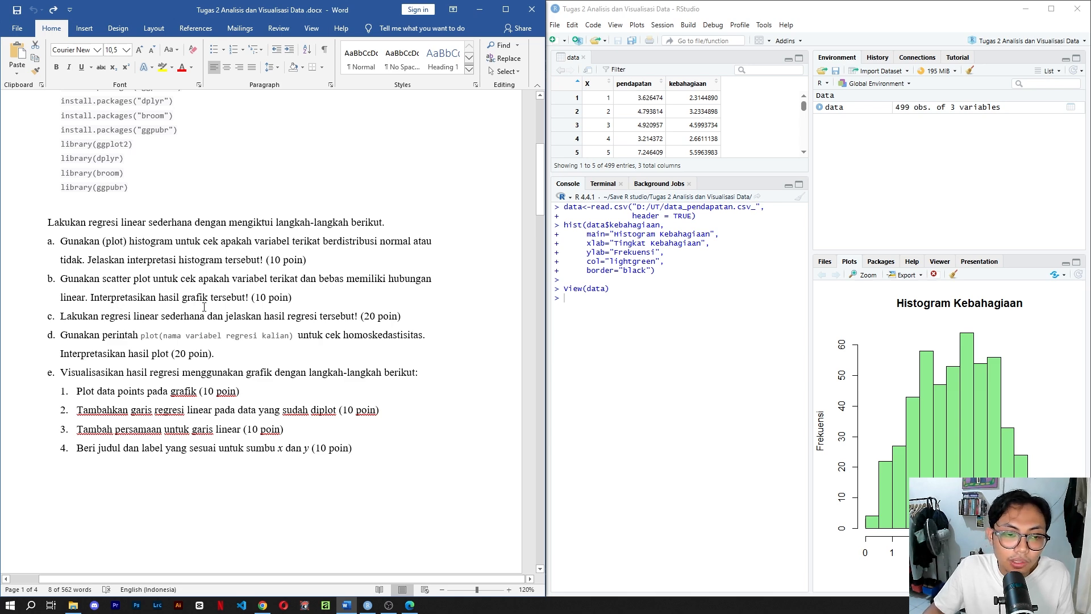
scroll(235, 308, down, 15)
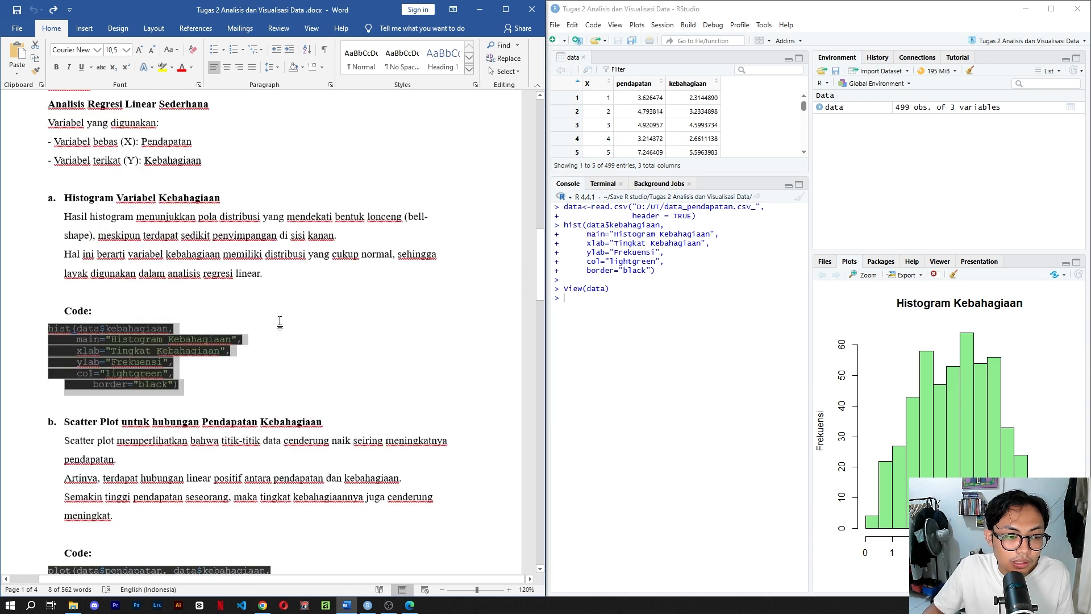
scroll(398, 370, down, 5)
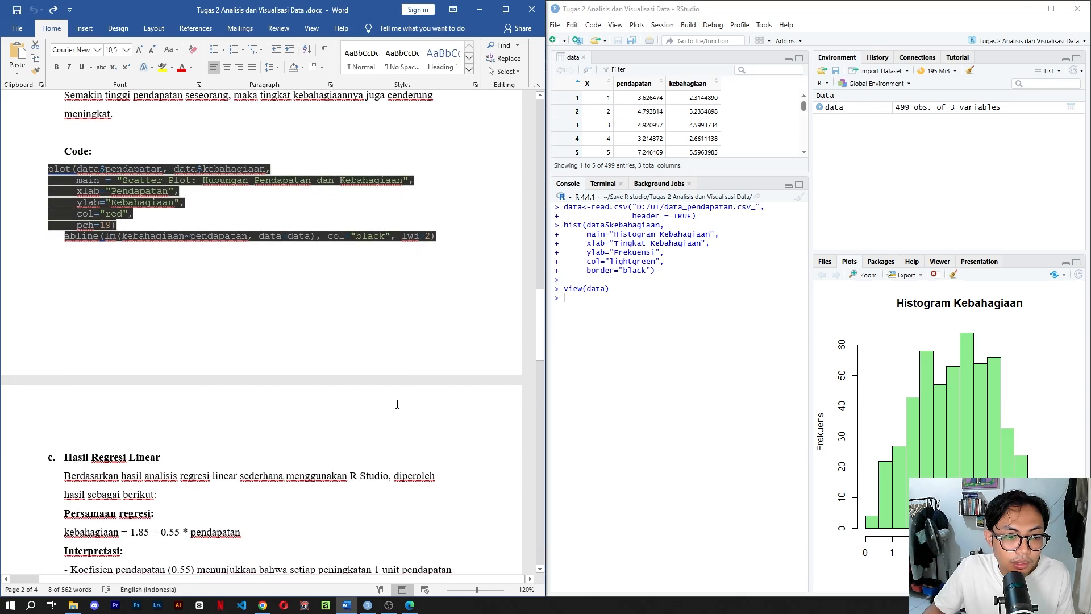
drag(440, 302, 62, 243)
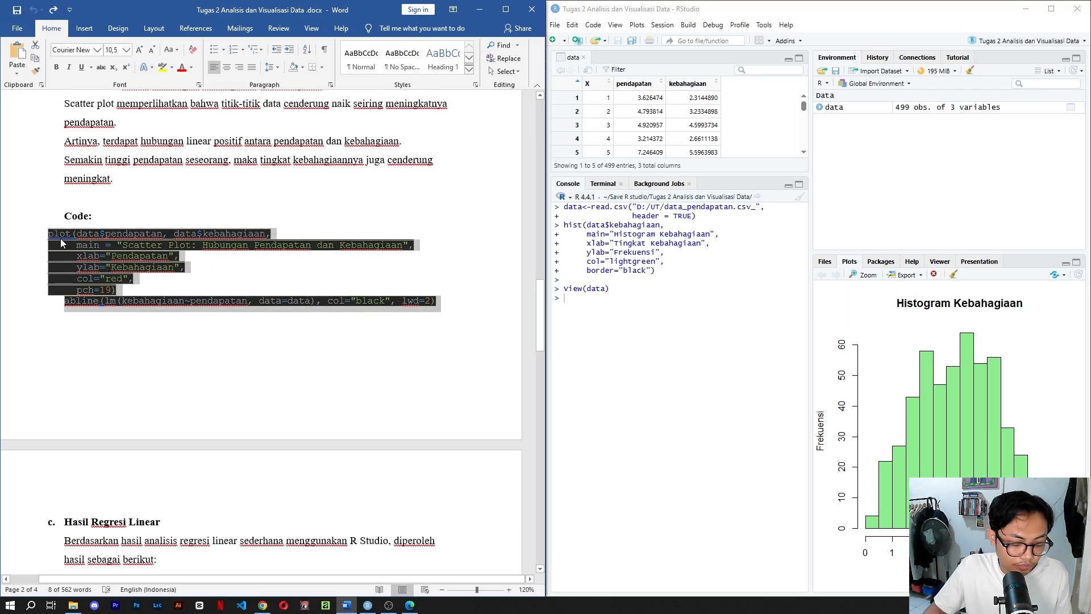
Enter the comment #b in the RStudio console, then paste and run the copied scatter plot code with its regression line.
click(606, 314)
key(Return)
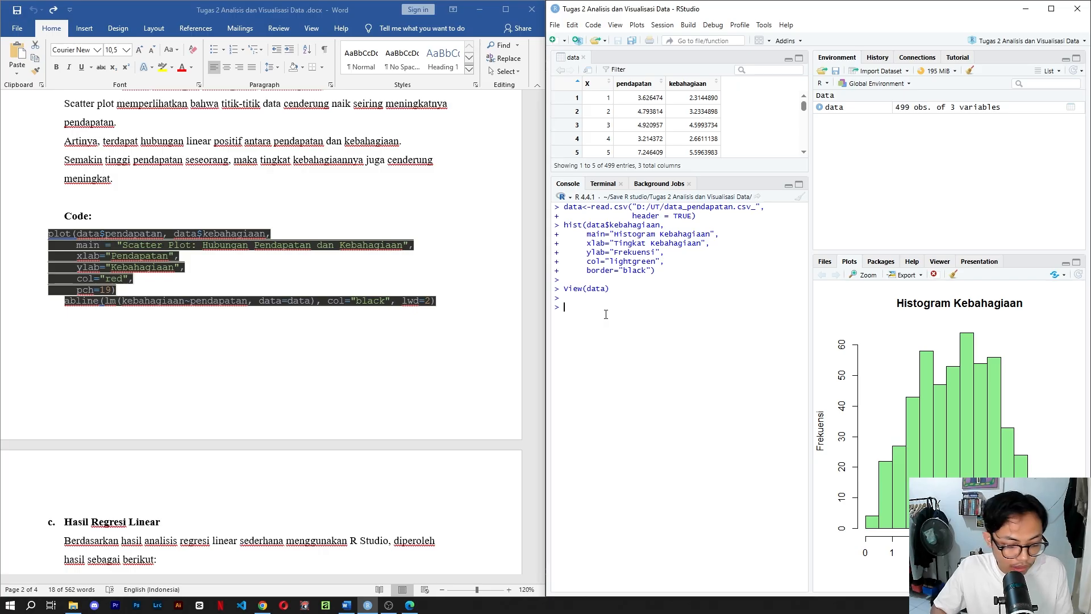
text(#2)
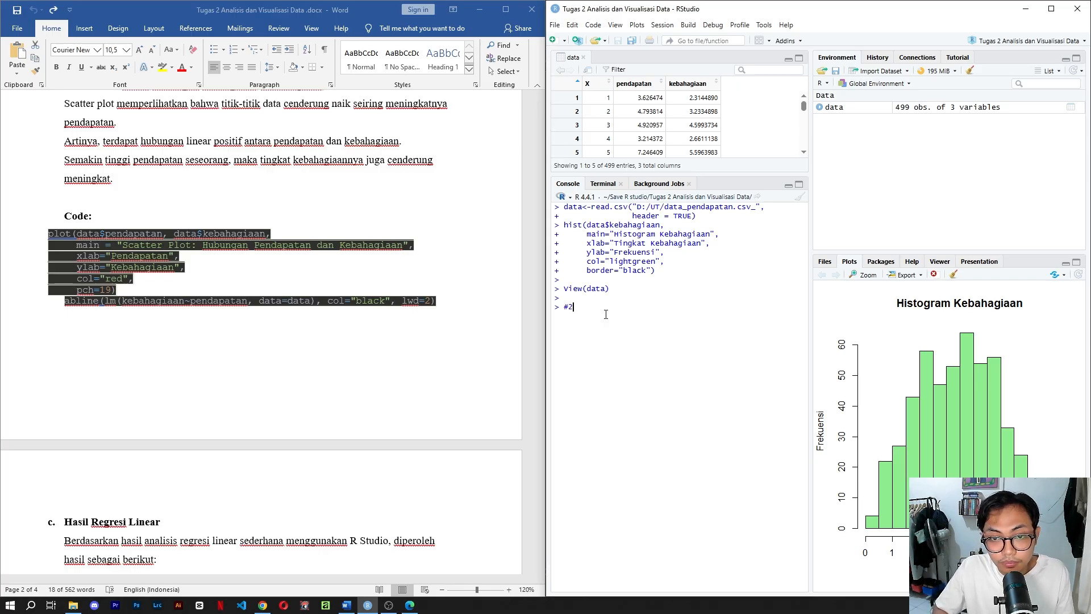
key(BackSpace)
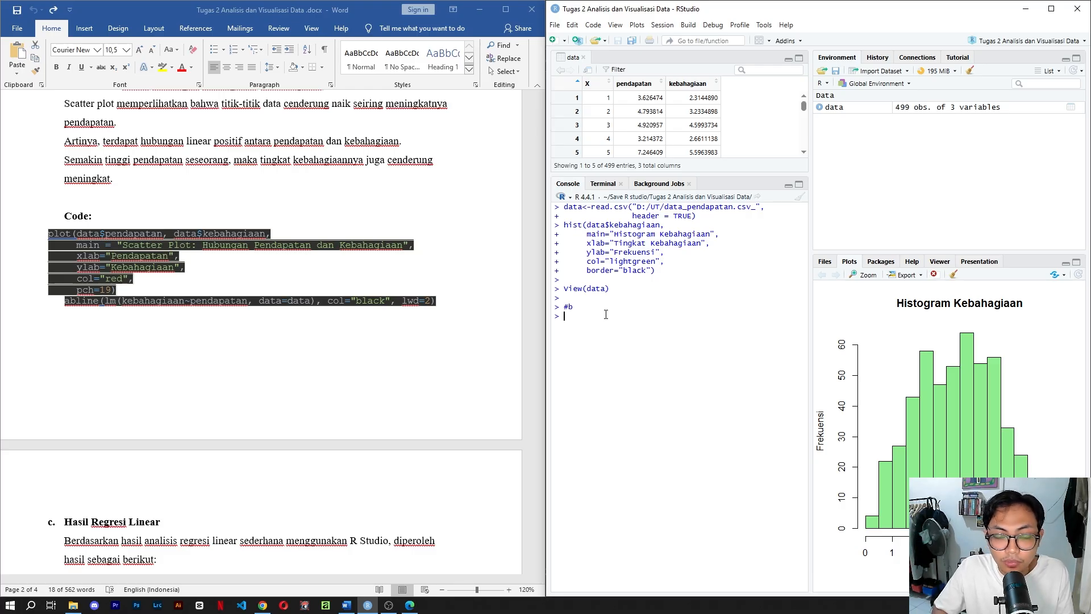
key(ctrl+v)
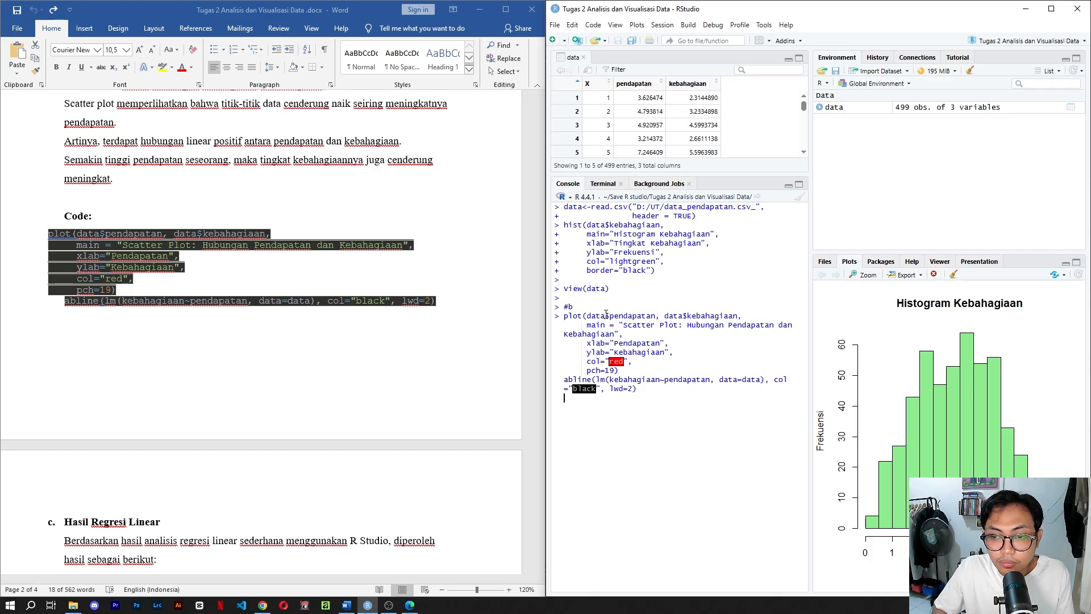
key(Return)
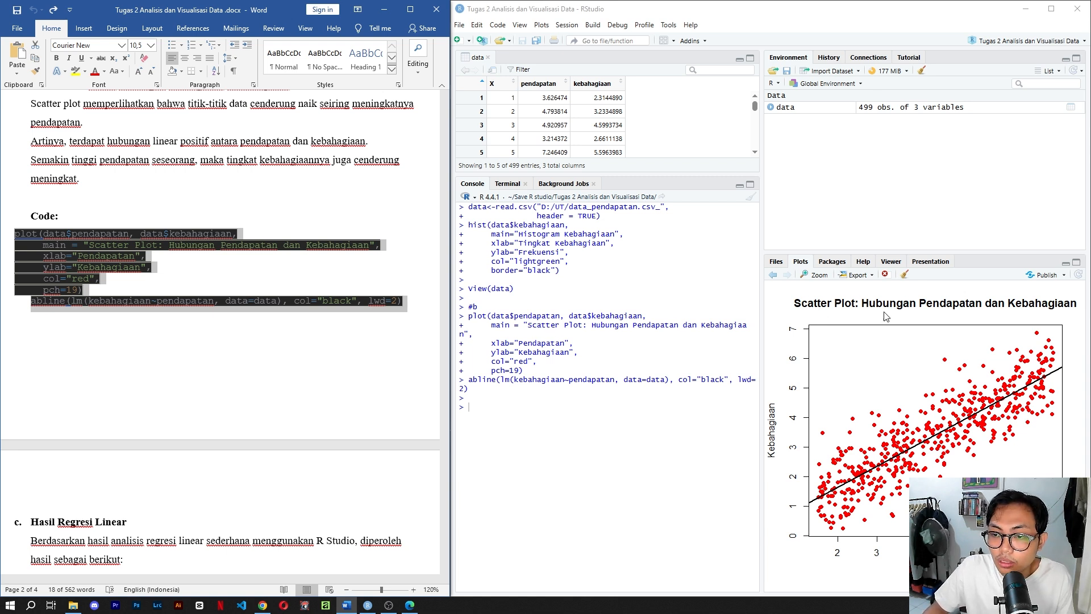
Widen the console pane slightly against the plots pane so the long code lines fit.
double_click(512, 317)
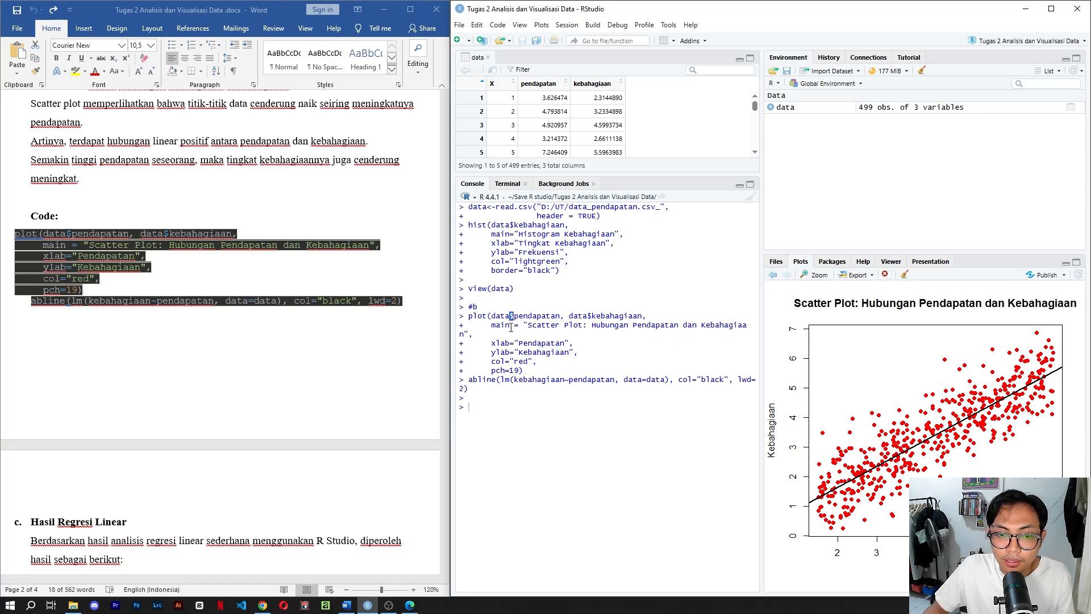
click(535, 334)
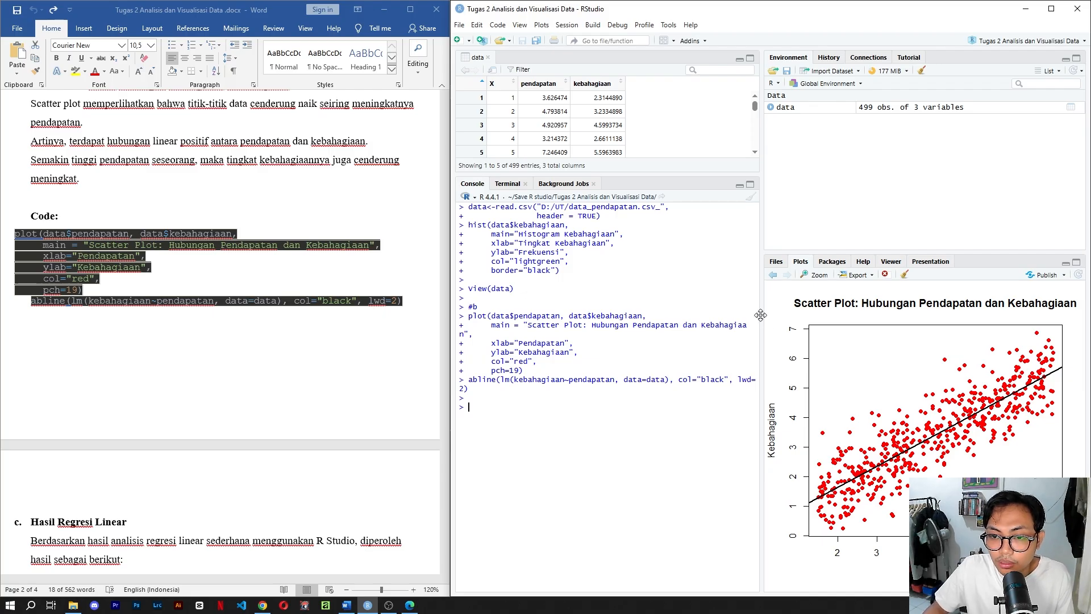
drag(760, 315, 775, 317)
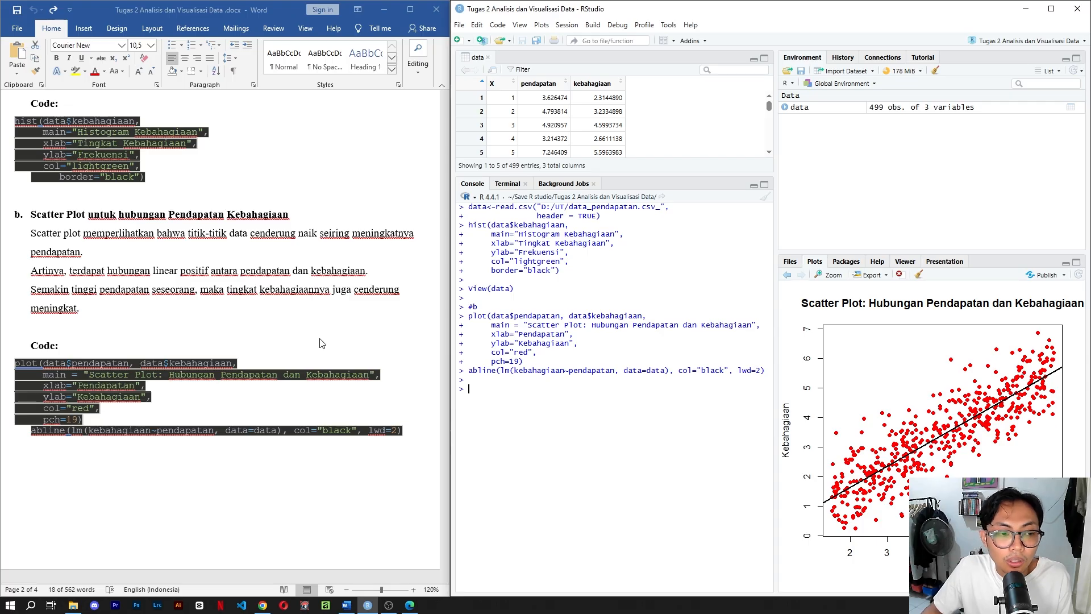
Enter the comment #c in the console and run the lm, summary and print code copied from the document's Hasil Regresi Linear section.
scroll(254, 339, down, 10)
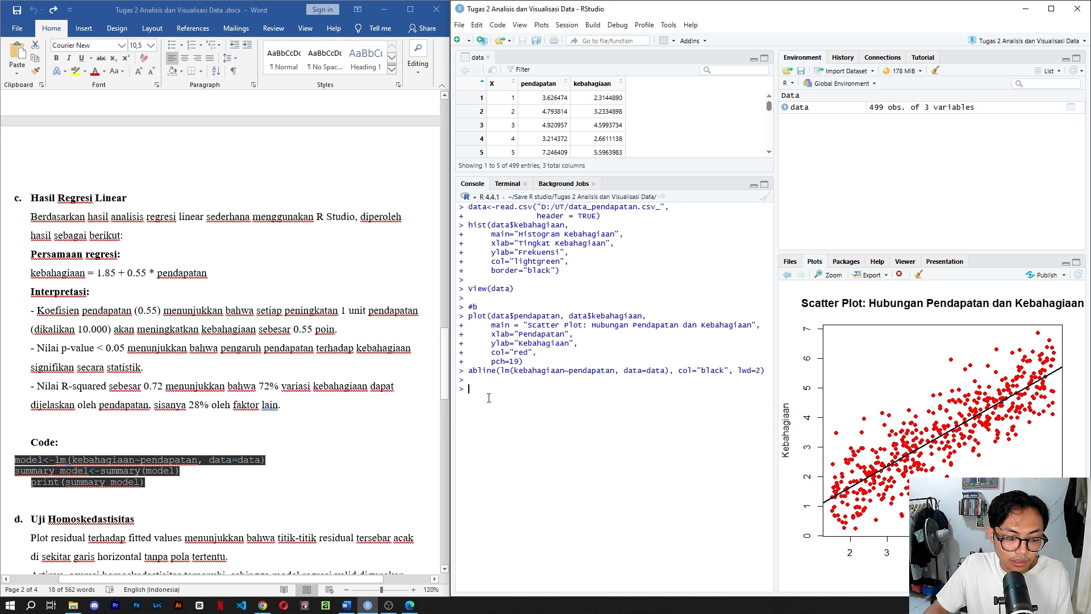
text(#c)
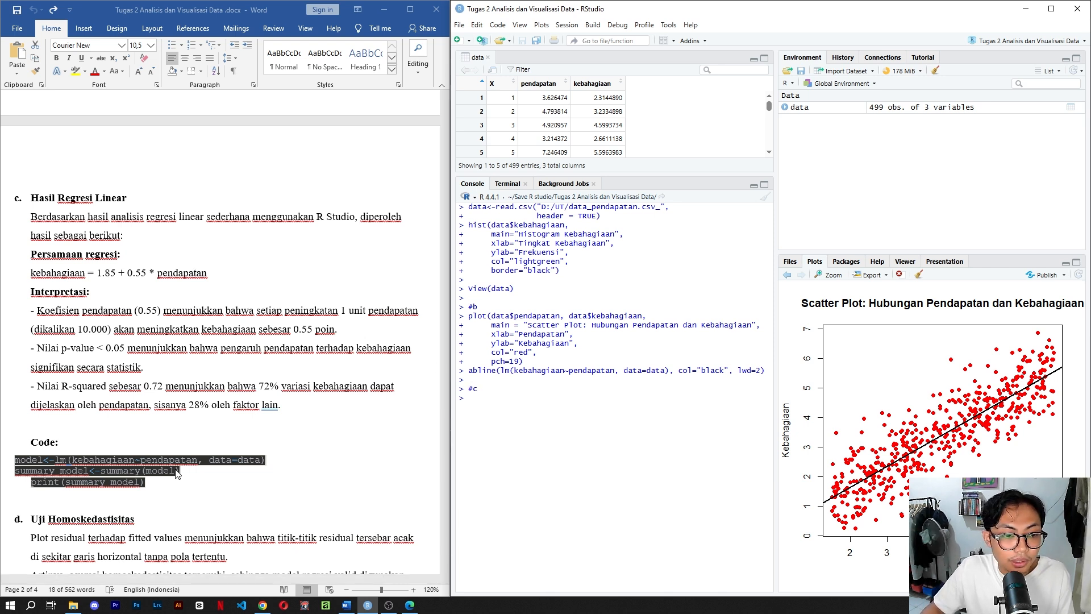
drag(146, 487, 69, 468)
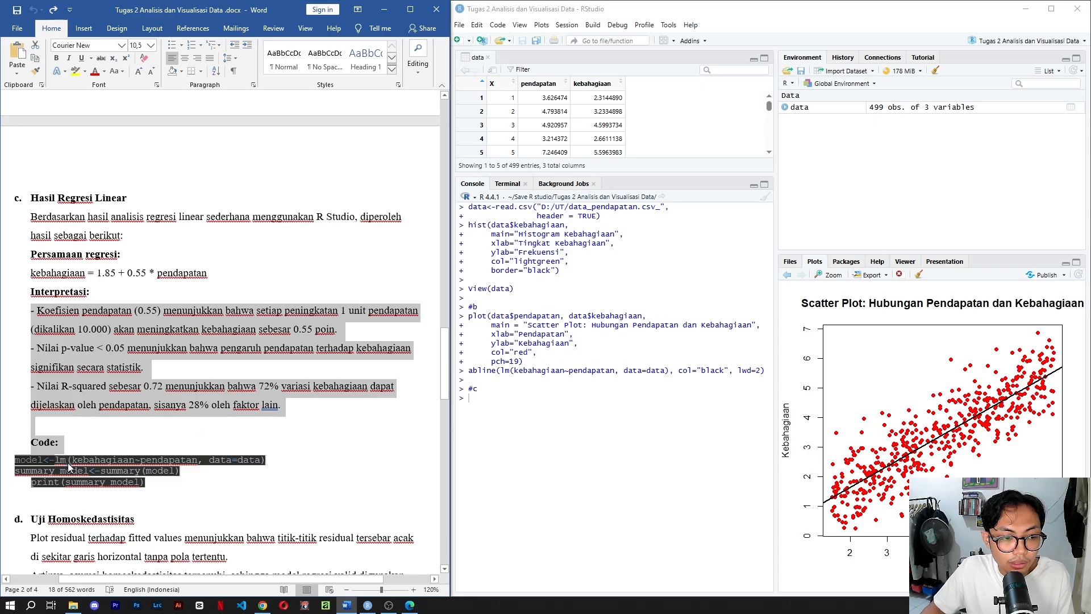
click(147, 484)
drag(147, 484, 32, 465)
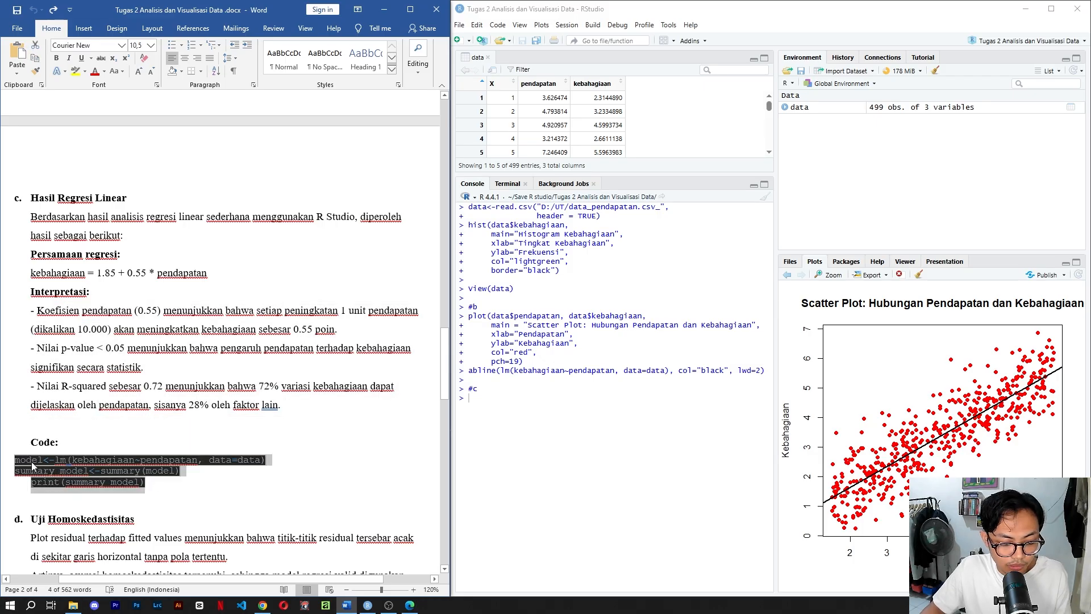
key(ctrl+c)
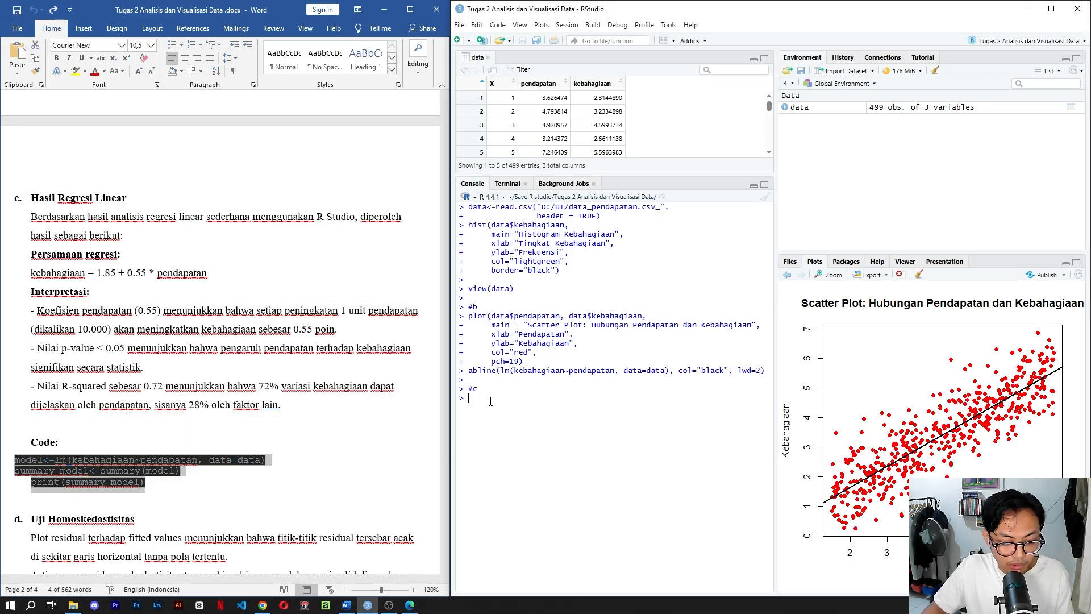
click(490, 399)
key(ctrl+v)
key(Return)
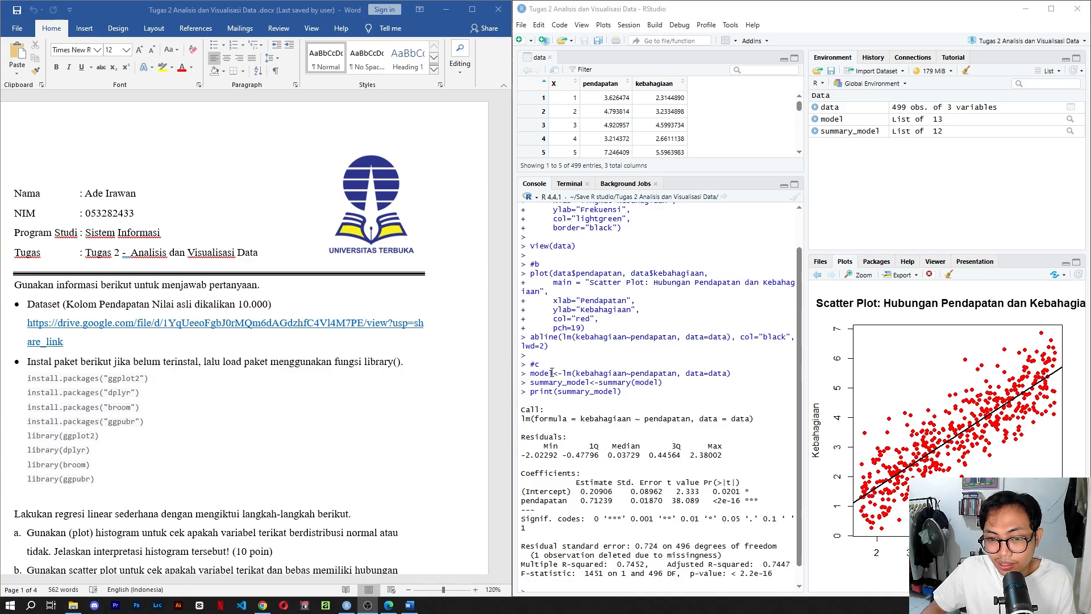
Check the assignment's question list in the Word document and enter the comment #d in the RStudio console.
scroll(264, 486, down, 8)
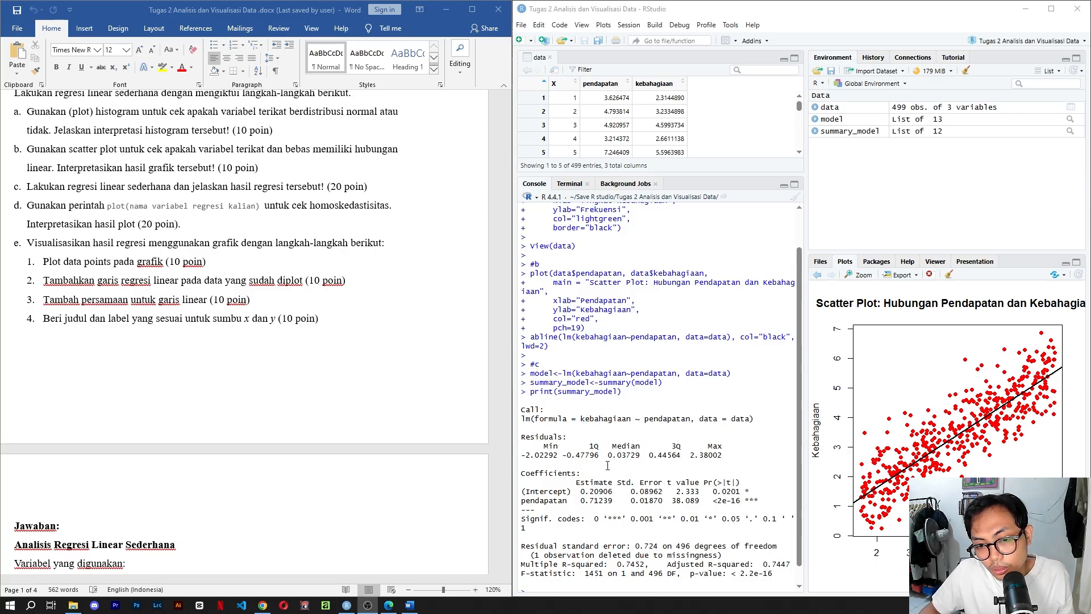
scroll(608, 465, down, 1)
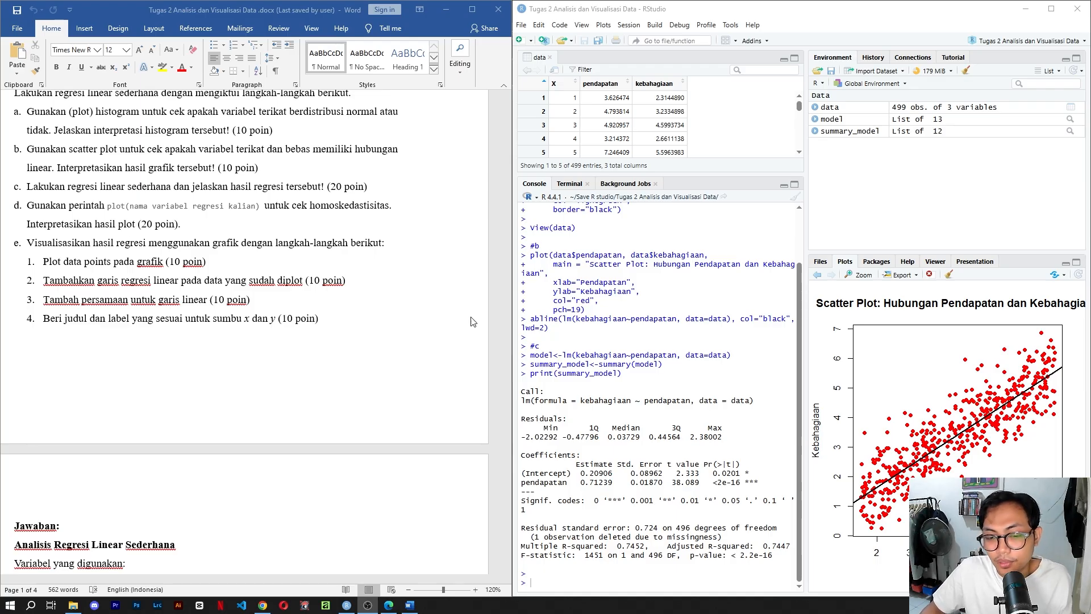
click(532, 584)
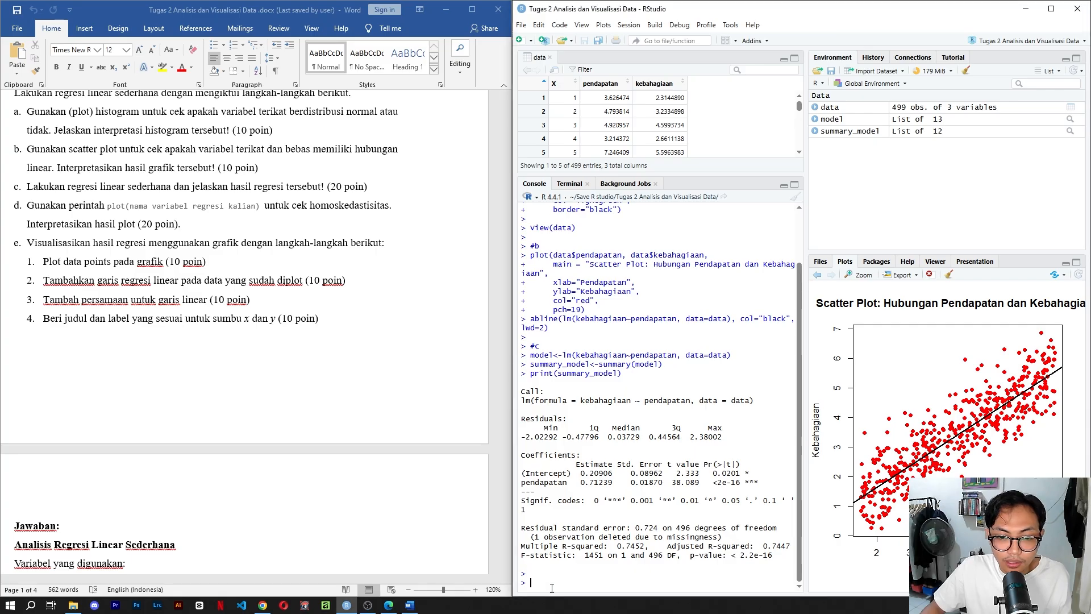
text(p)
key(BackSpace)
text(#D)
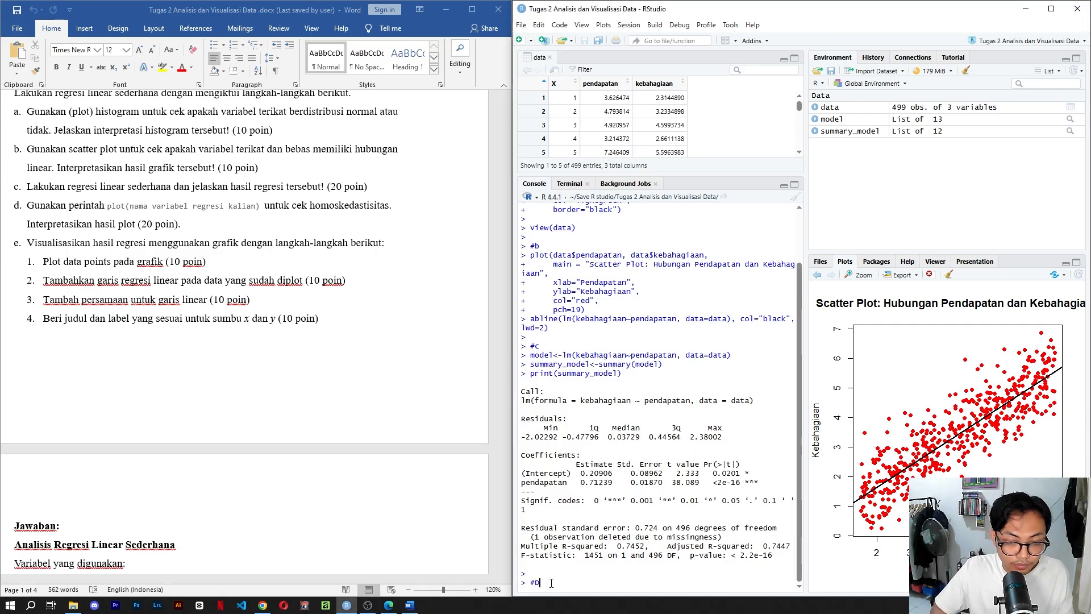
key(BackSpace)
text(d)
key(Return)
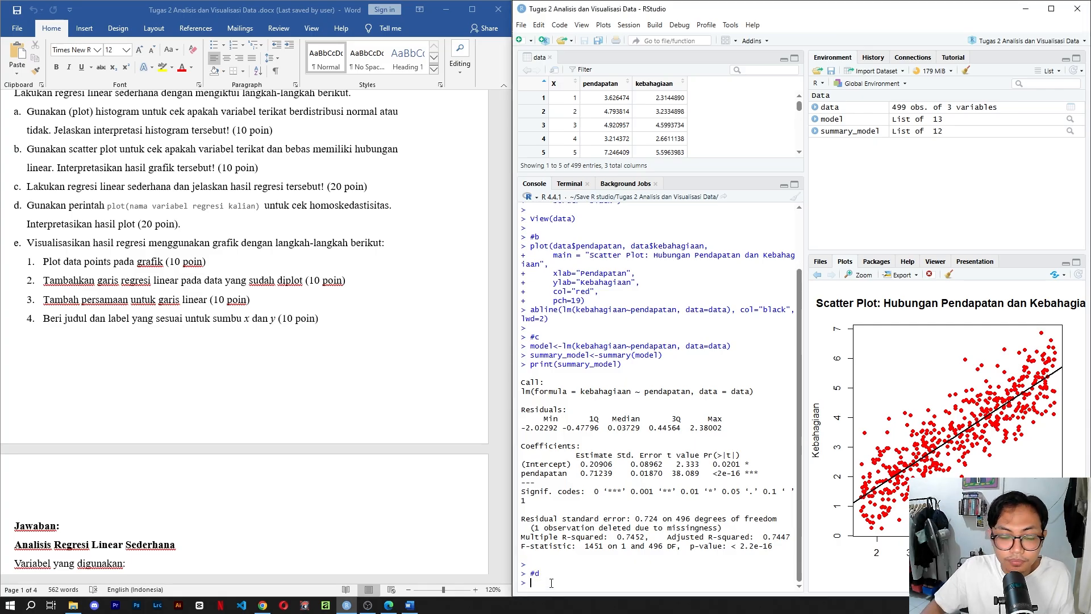
Copy the par(mfrow=c(2, 2)) and plot(model) code from the document's Uji Homoskedastisitas section and run it in the RStudio console.
scroll(178, 444, down, 15)
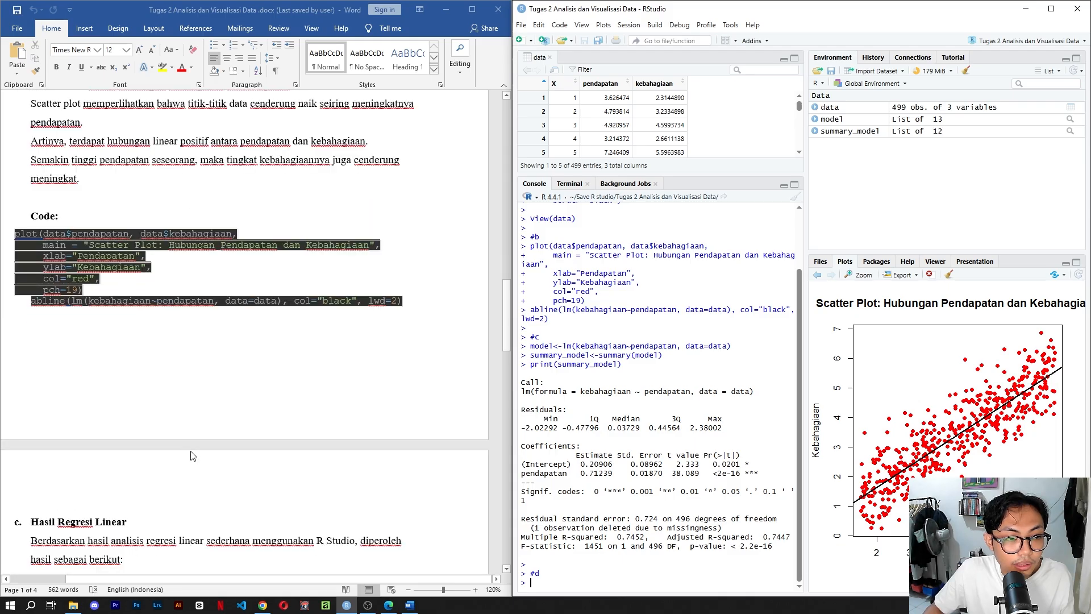
scroll(192, 453, down, 7)
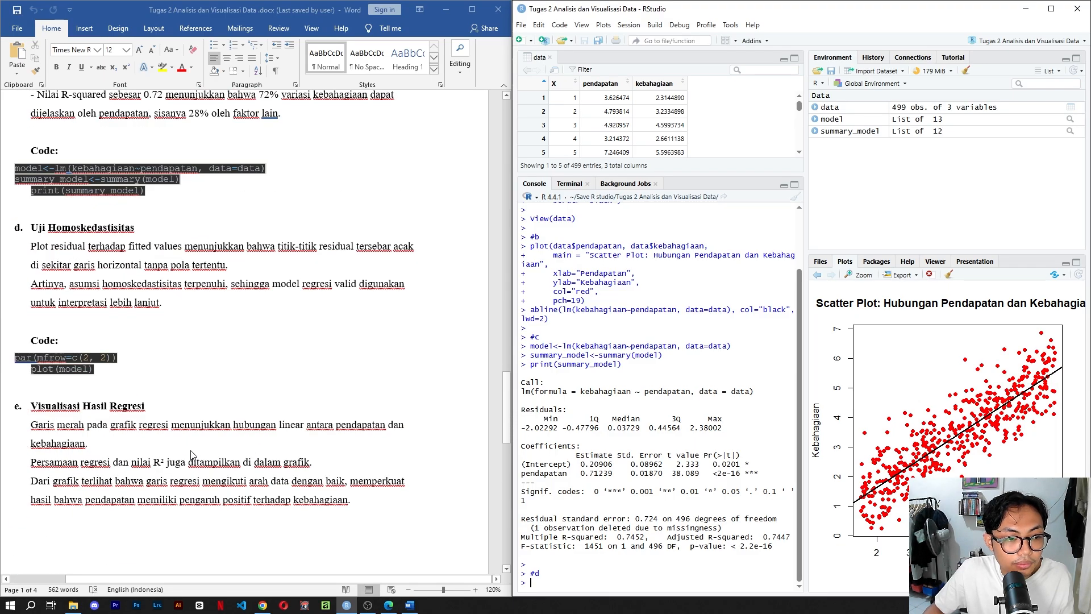
drag(99, 377, 19, 364)
key(ctrl+c)
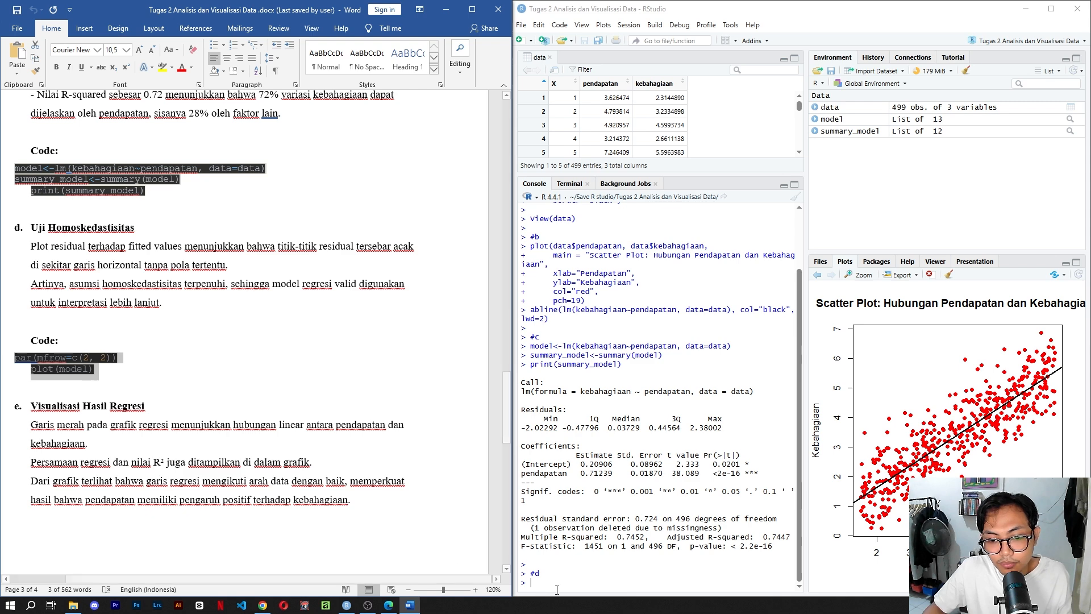
click(540, 582)
key(ctrl+v)
key(Return)
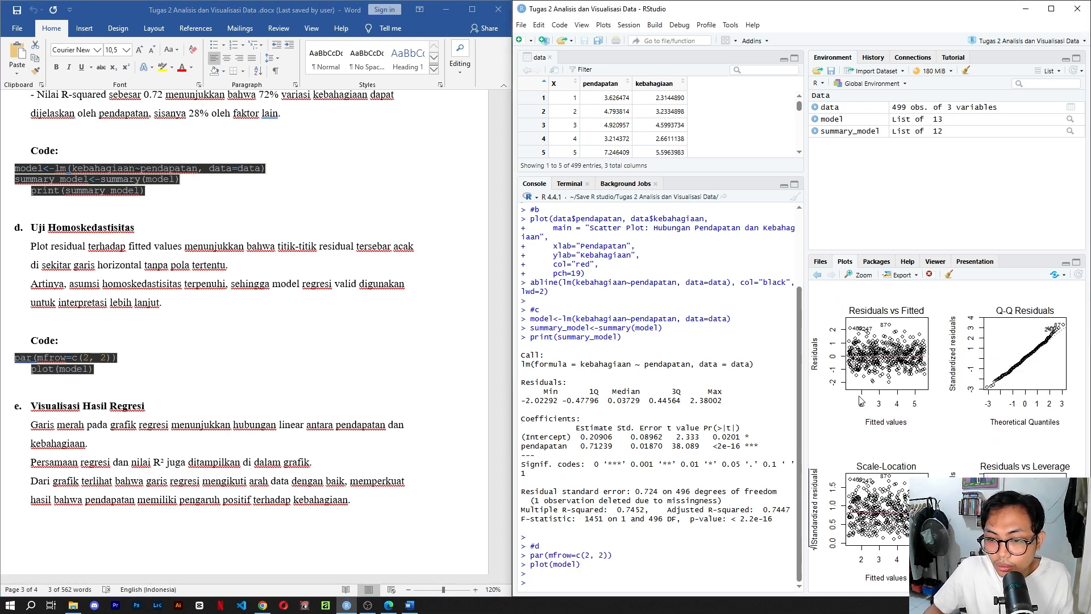
key(alt+Tab)
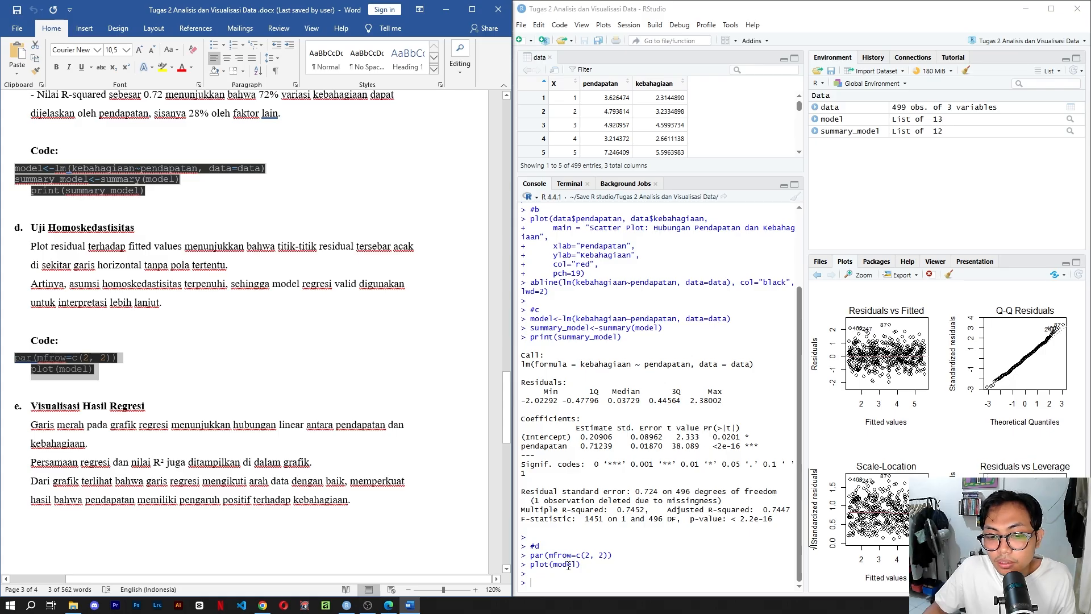